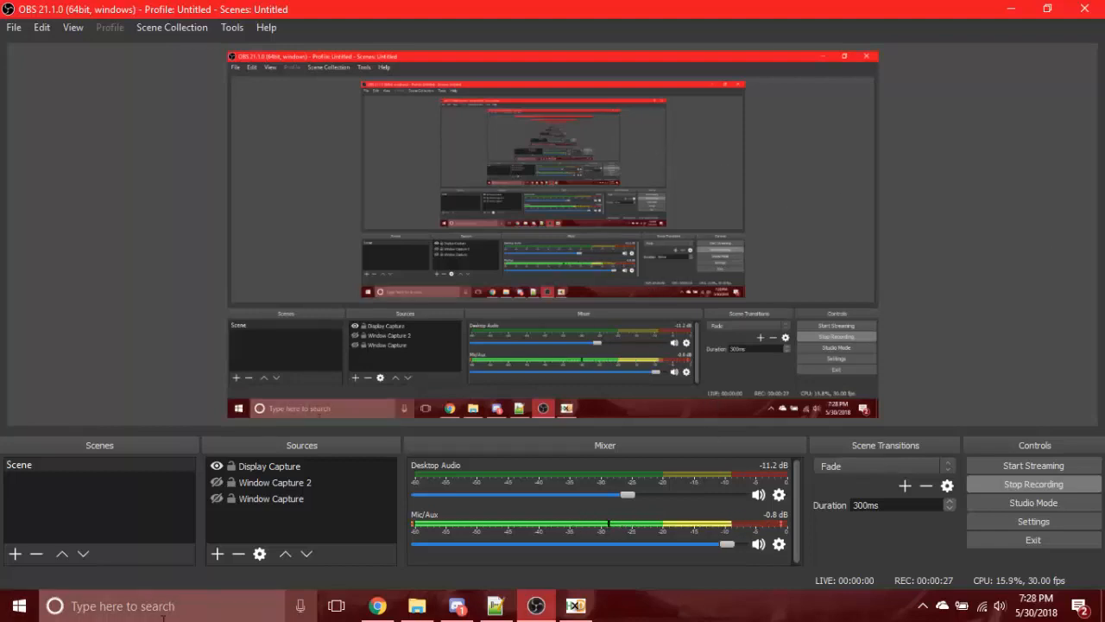
Switch to Chrome and review the [FE8] Removing S rank limits thread and the English HxD entry on the mh-nexus downloads page.
{"action": "left_click", "coordinate": [378, 605]}
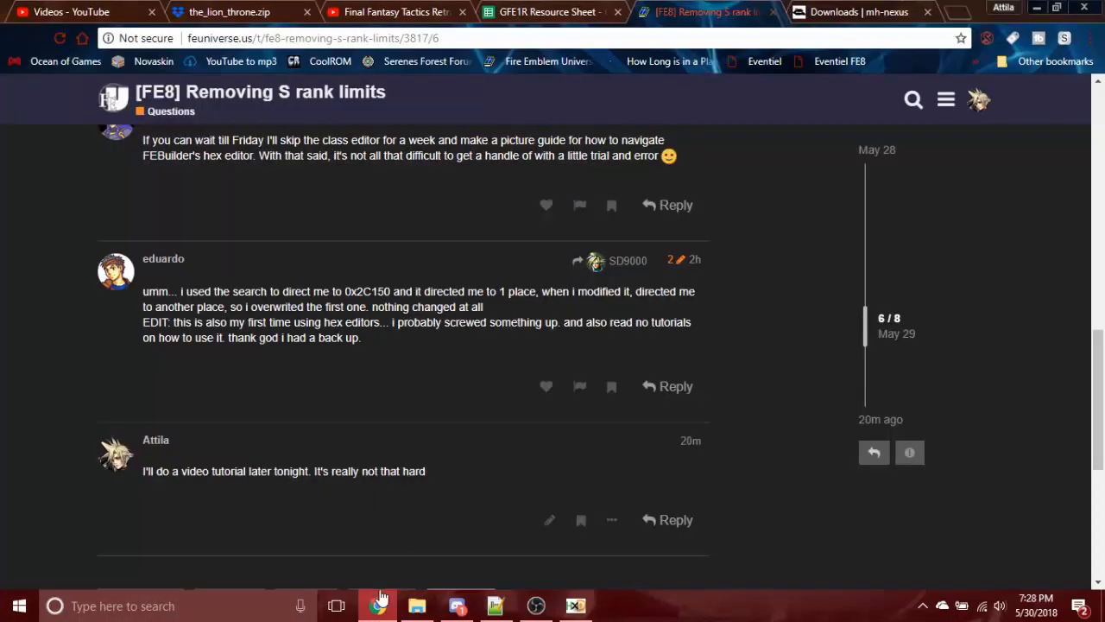
{"action": "scroll", "coordinate": [410, 321], "scroll_direction": "up", "scroll_amount": 10}
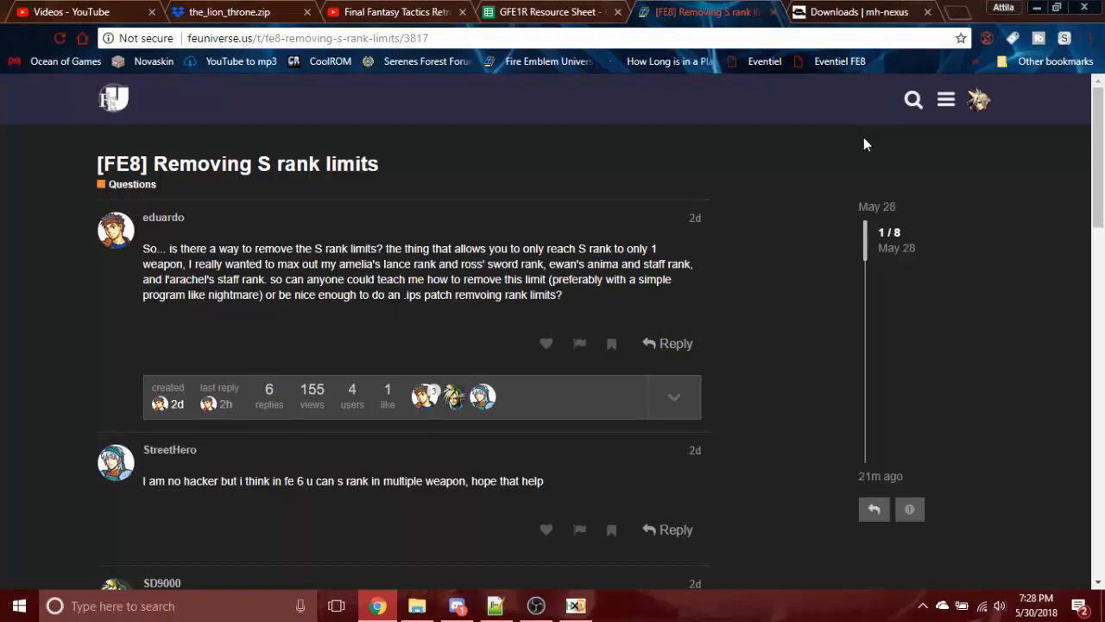
{"action": "left_click", "coordinate": [842, 19]}
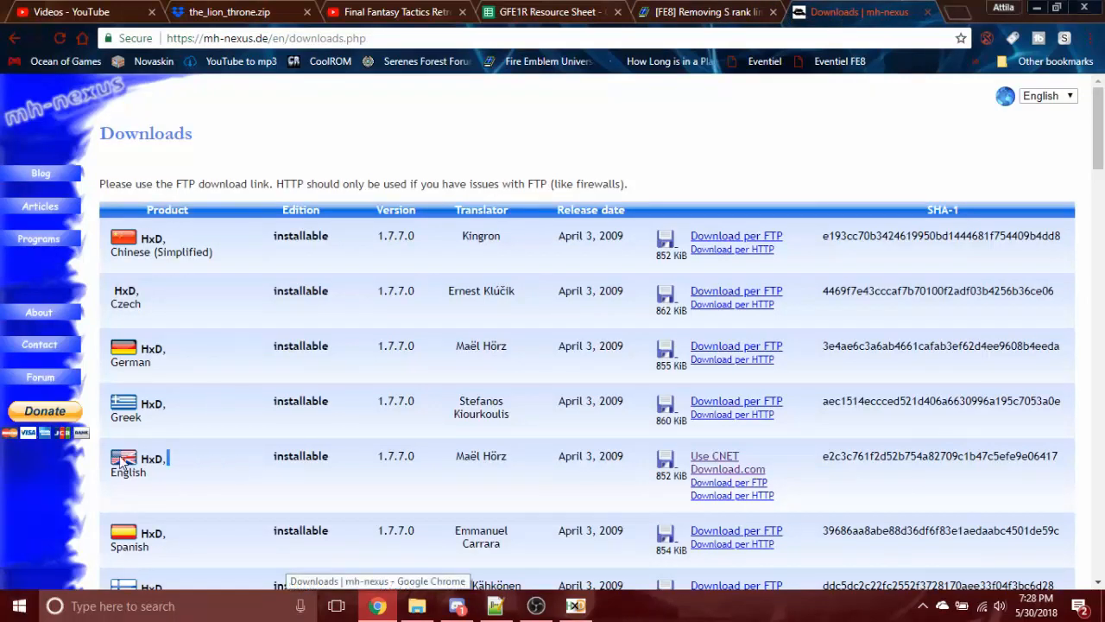
{"action": "left_click_drag", "start_coordinate": [169, 458], "coordinate": [225, 212]}
{"action": "left_click", "coordinate": [246, 111]}
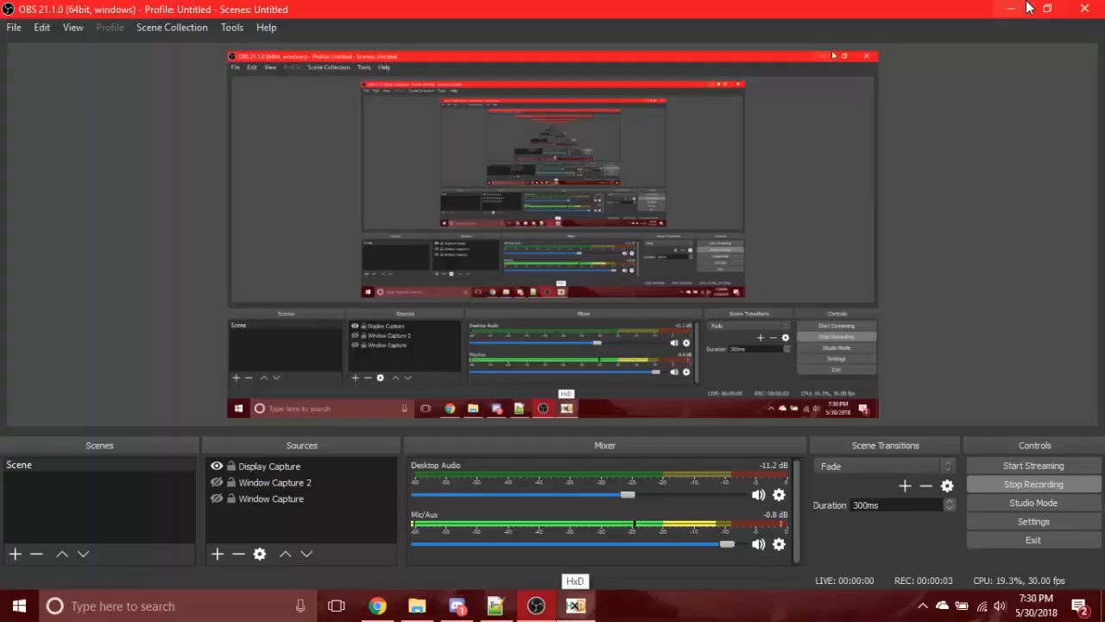
Locate Fire Emblem - The Sacred Stones (U).gba in the Tutorial Rom Hack folder and show that ROM in a maximized HxD window.
{"action": "left_click", "coordinate": [536, 605]}
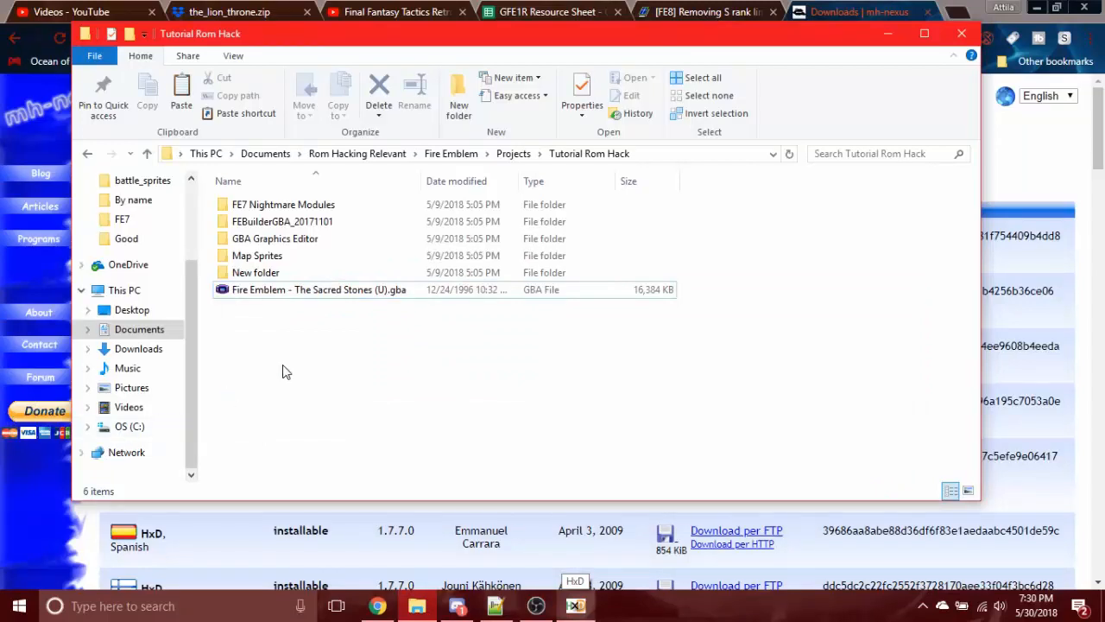
{"action": "left_click_drag", "start_coordinate": [286, 371], "coordinate": [377, 459]}
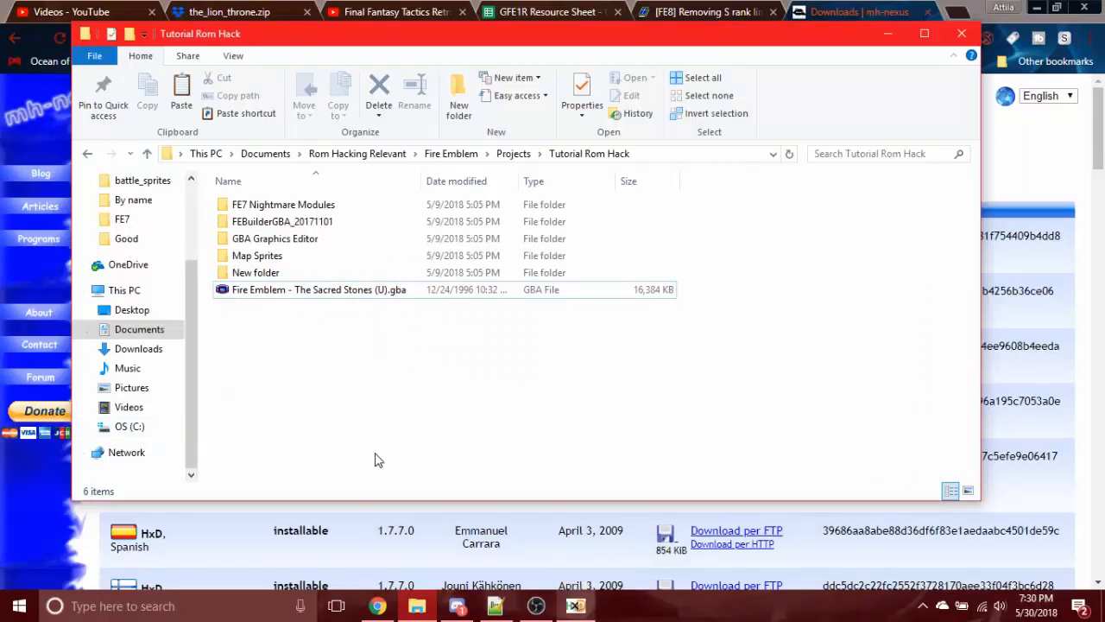
{"action": "left_click", "coordinate": [387, 294]}
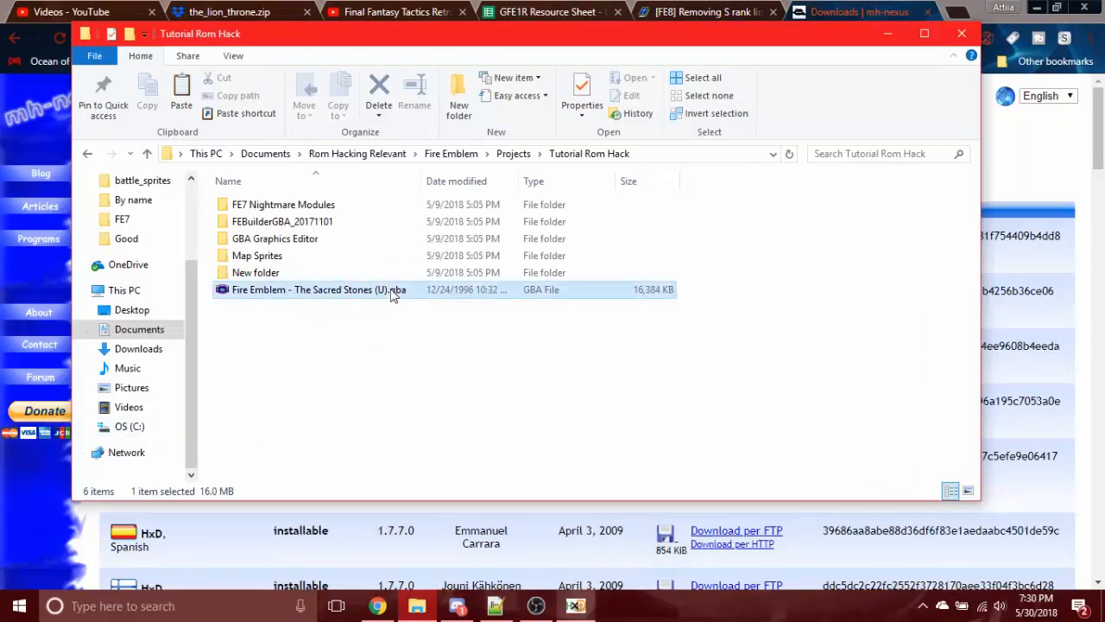
{"action": "left_click", "coordinate": [575, 607]}
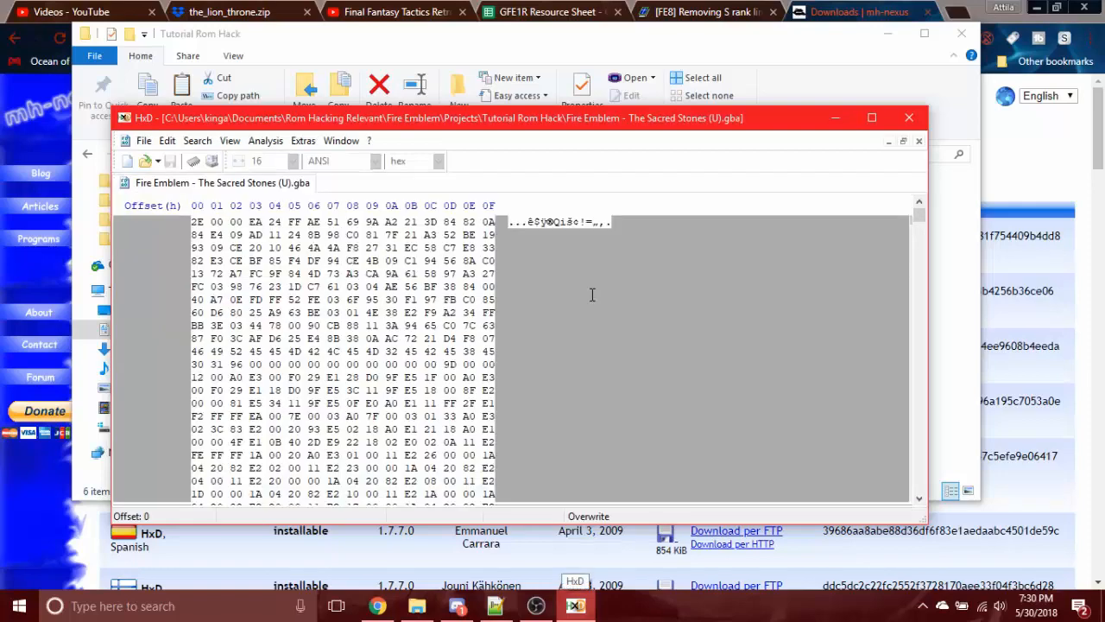
{"action": "left_click", "coordinate": [872, 118]}
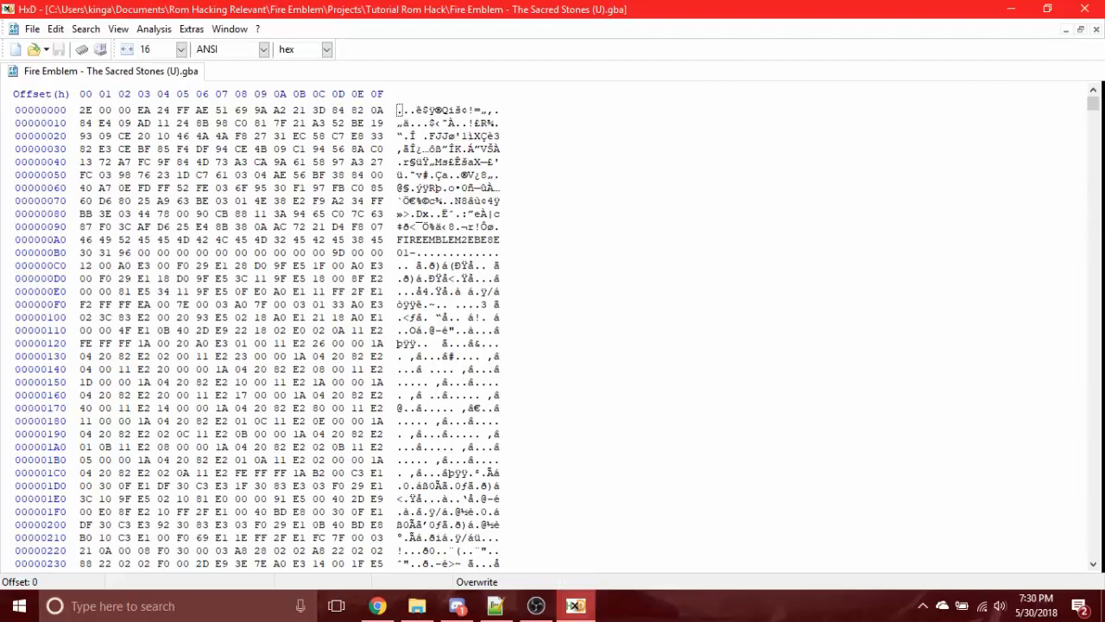
{"action": "left_click", "coordinate": [417, 606]}
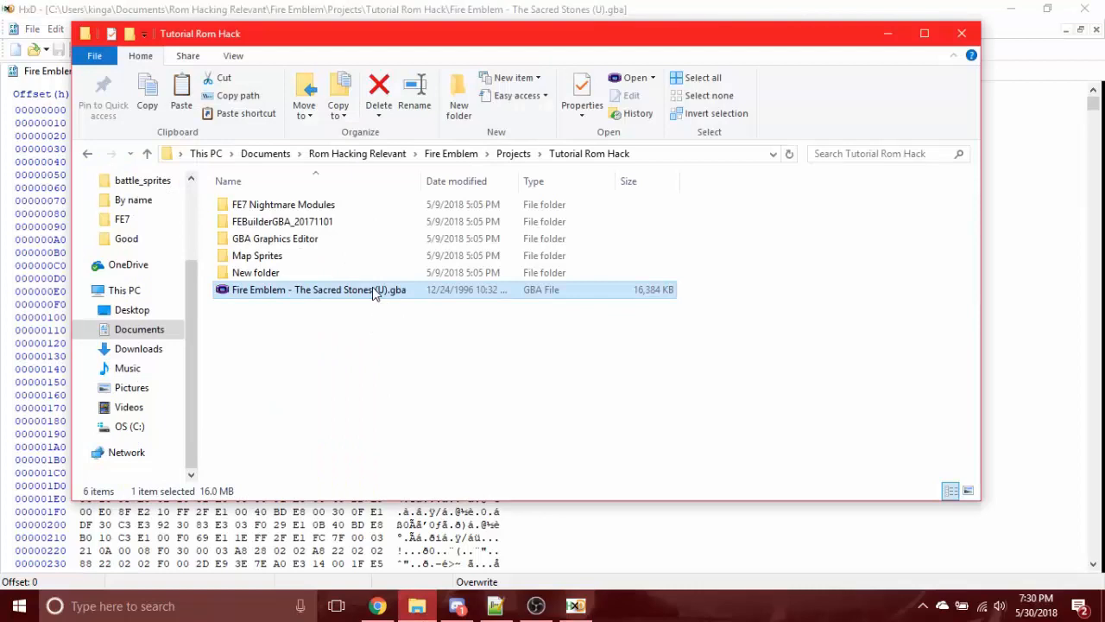
{"action": "left_click", "coordinate": [891, 38]}
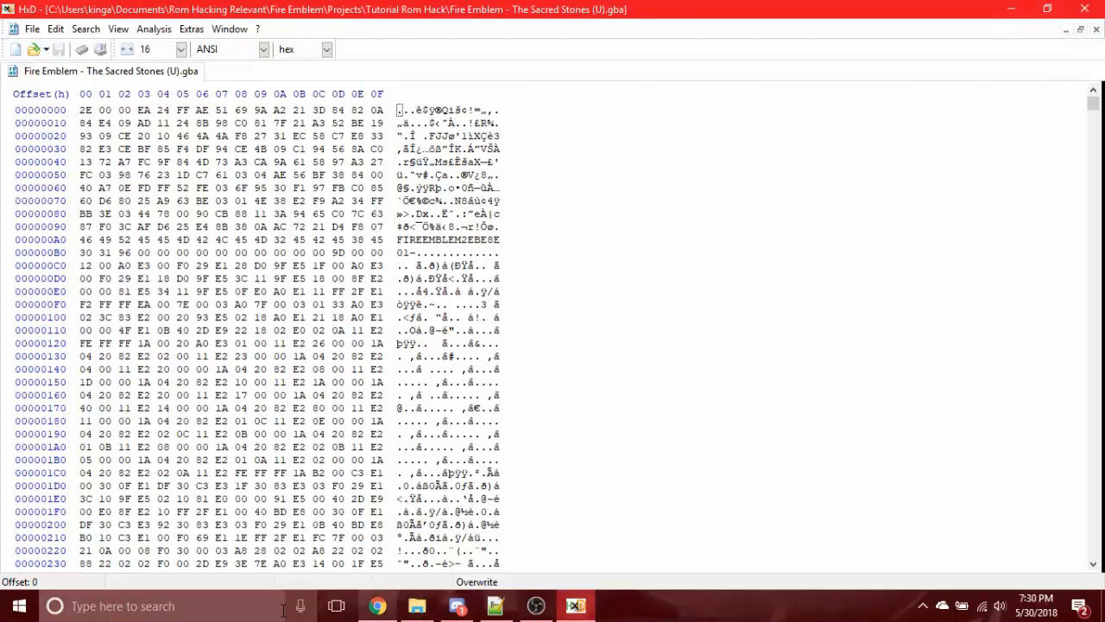
Return to the forum thread in Chrome and read the reply on editing the FE8 ROM, checking it against the Notepad++ note.
{"action": "left_click", "coordinate": [1014, 8]}
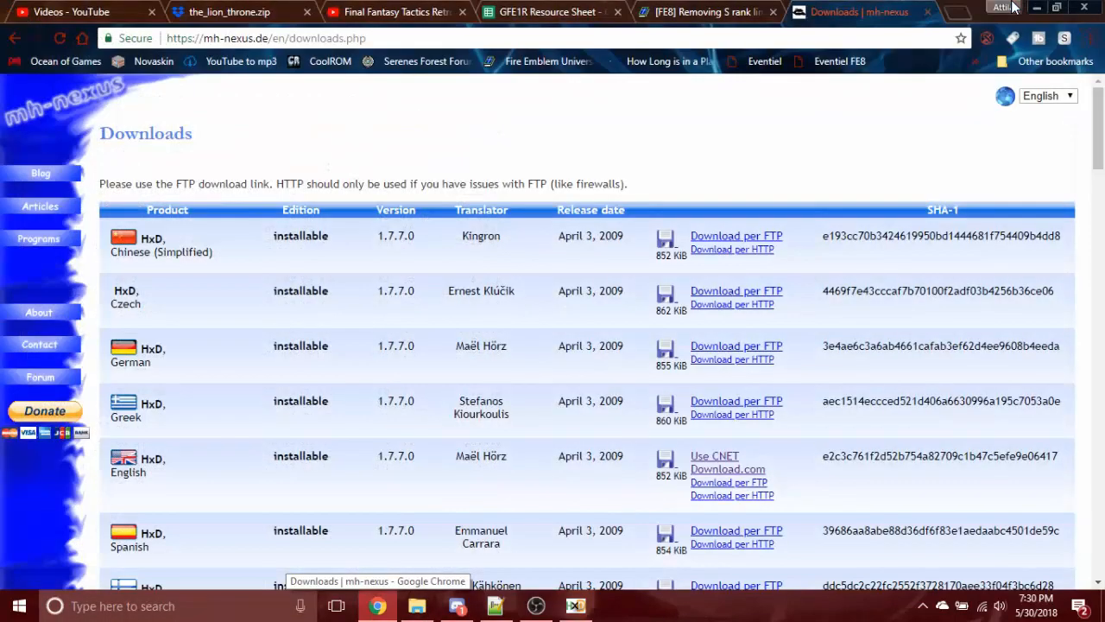
{"action": "left_click", "coordinate": [678, 10]}
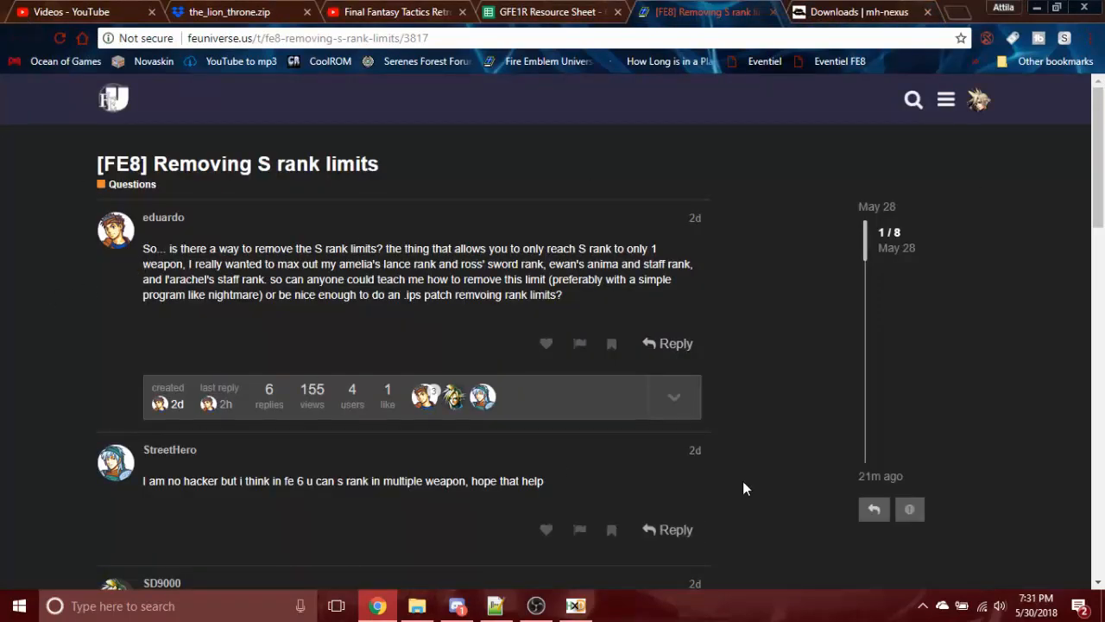
{"action": "scroll", "coordinate": [767, 462], "scroll_direction": "down", "scroll_amount": 3}
{"action": "scroll", "coordinate": [760, 466], "scroll_direction": "down", "scroll_amount": 1}
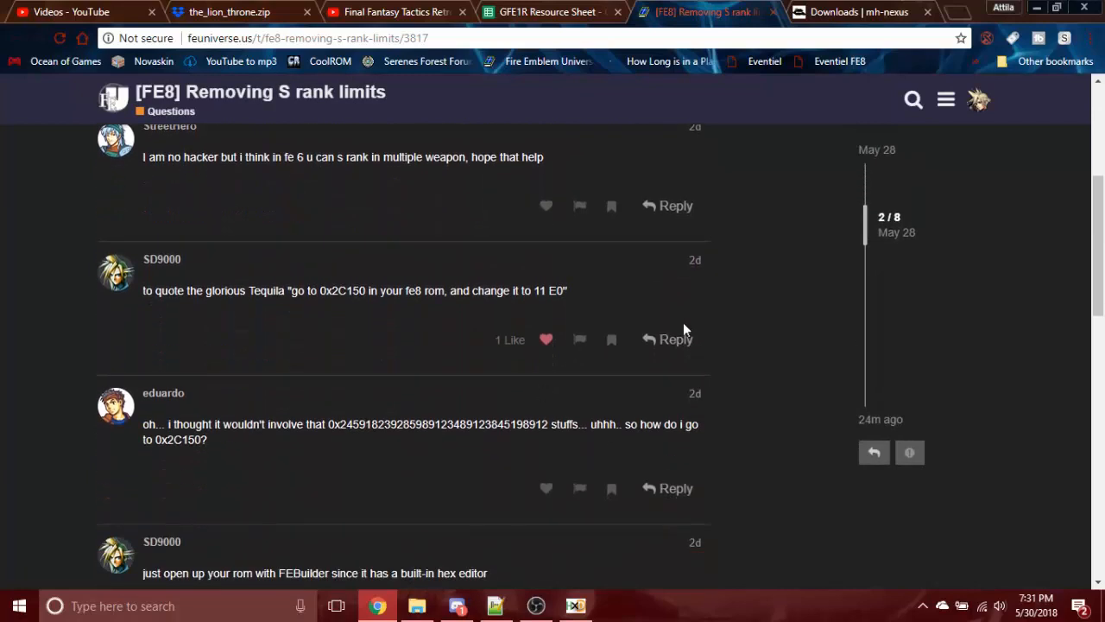
{"action": "triple_click", "coordinate": [136, 290]}
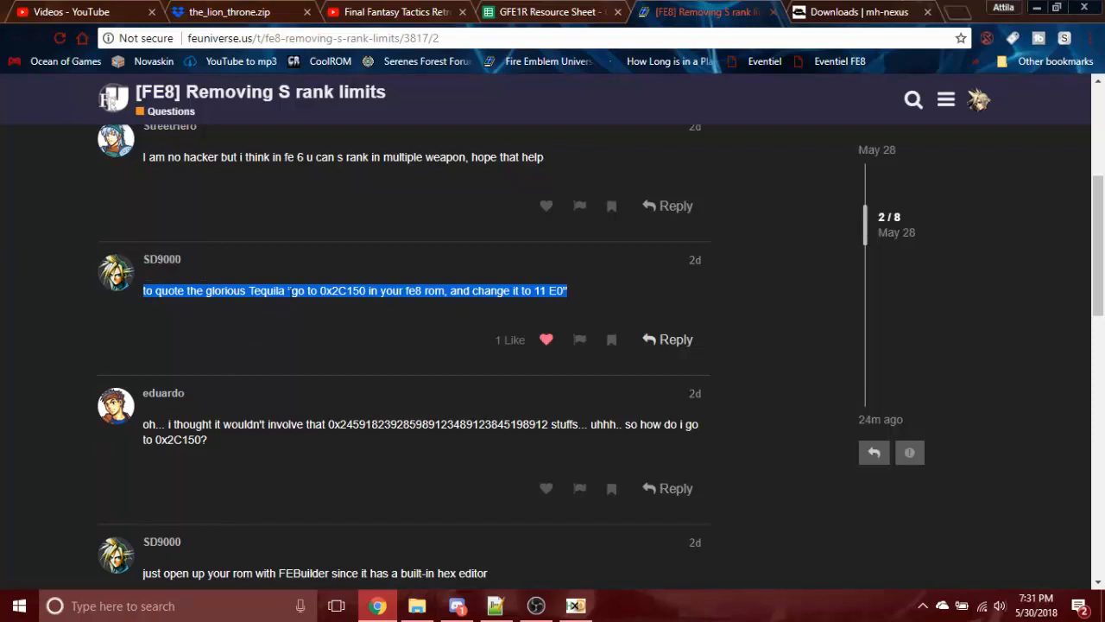
{"action": "left_click", "coordinate": [427, 509]}
{"action": "left_click", "coordinate": [490, 609]}
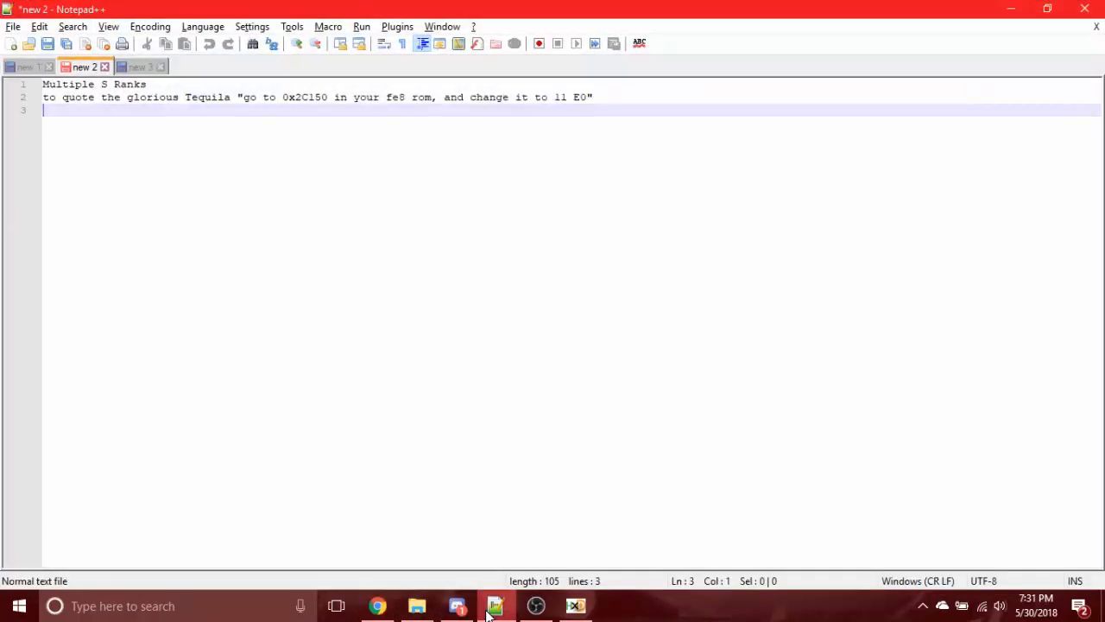
{"action": "left_click", "coordinate": [492, 609]}
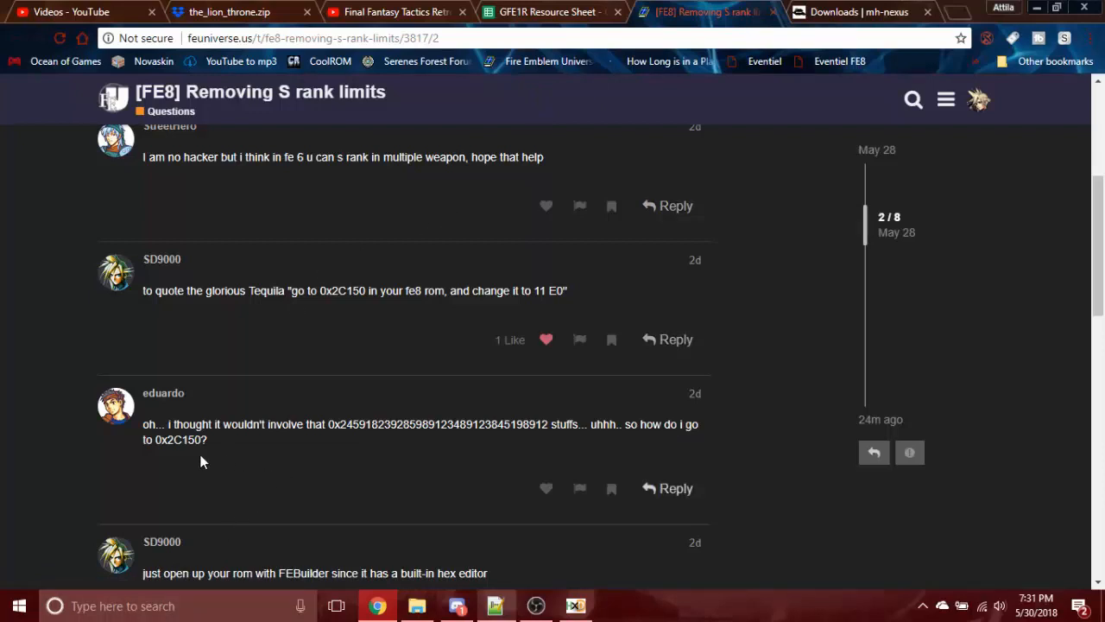
Examine the offset 0x2C150 and the replacement bytes 11 E0 quoted in the forum reply.
{"action": "left_click_drag", "start_coordinate": [216, 453], "coordinate": [176, 424]}
{"action": "left_click", "coordinate": [279, 394]}
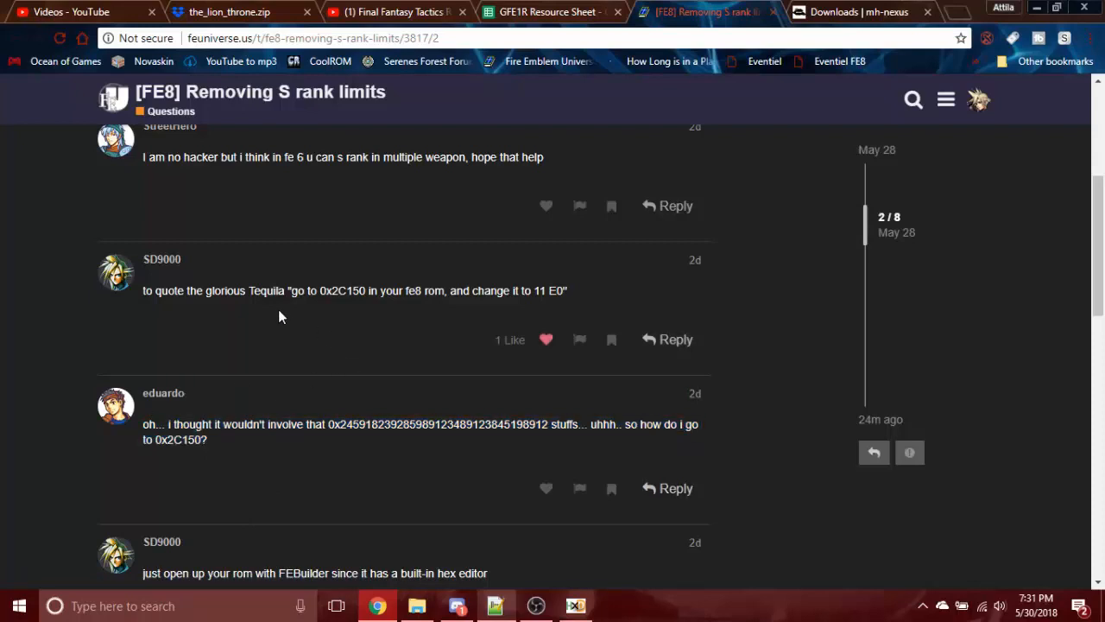
{"action": "double_click", "coordinate": [343, 290]}
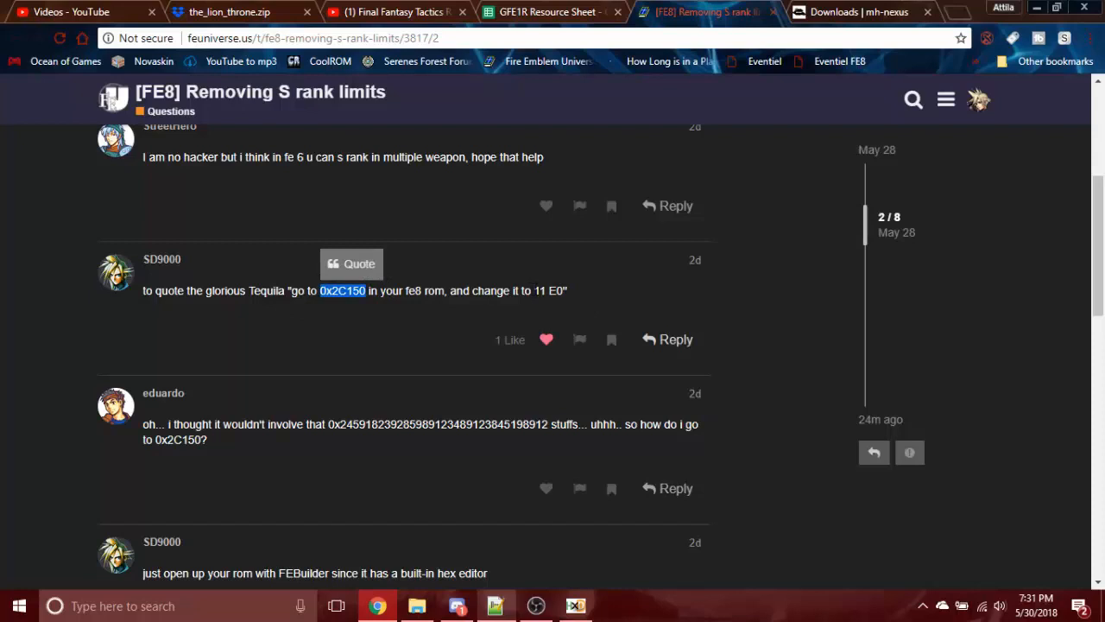
{"action": "left_click_drag", "start_coordinate": [533, 292], "coordinate": [592, 296]}
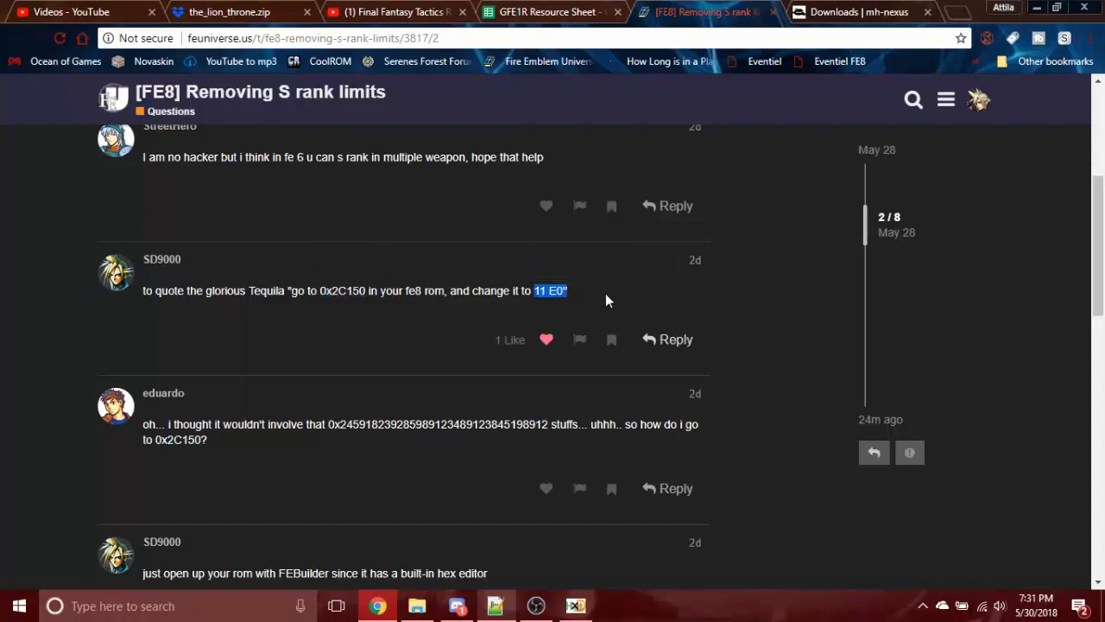
{"action": "left_click", "coordinate": [605, 292]}
Copy the offset 2C150 from the forum reply and go to that hex offset, relative to the beginning, in HxD.
{"action": "left_click_drag", "start_coordinate": [331, 291], "coordinate": [367, 291]}
{"action": "key", "text": "ctrl+c"}
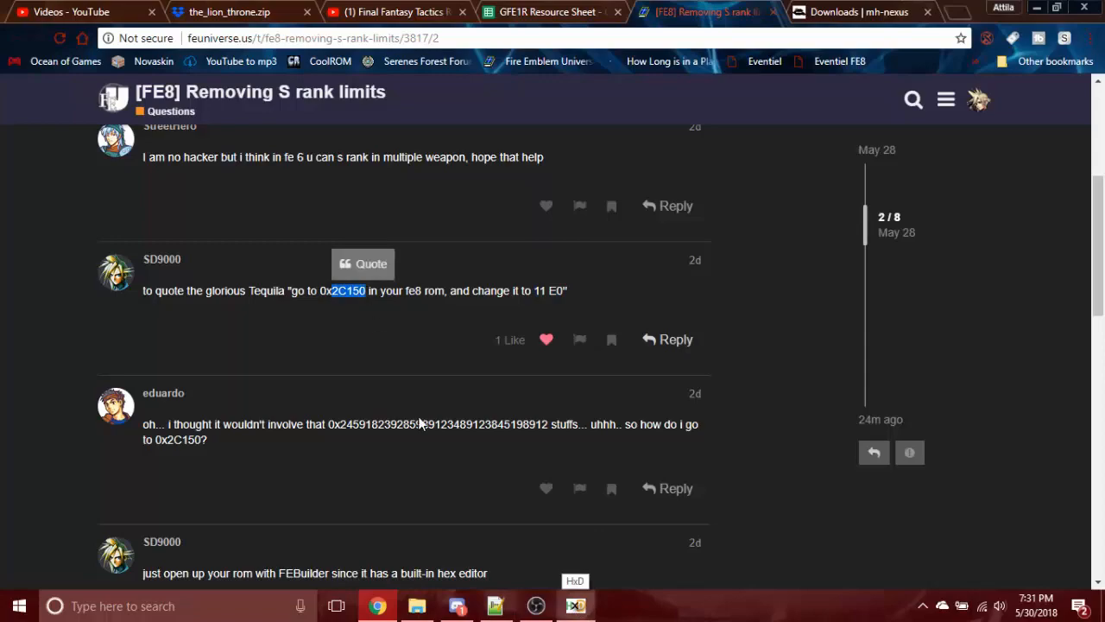
{"action": "left_click", "coordinate": [575, 605]}
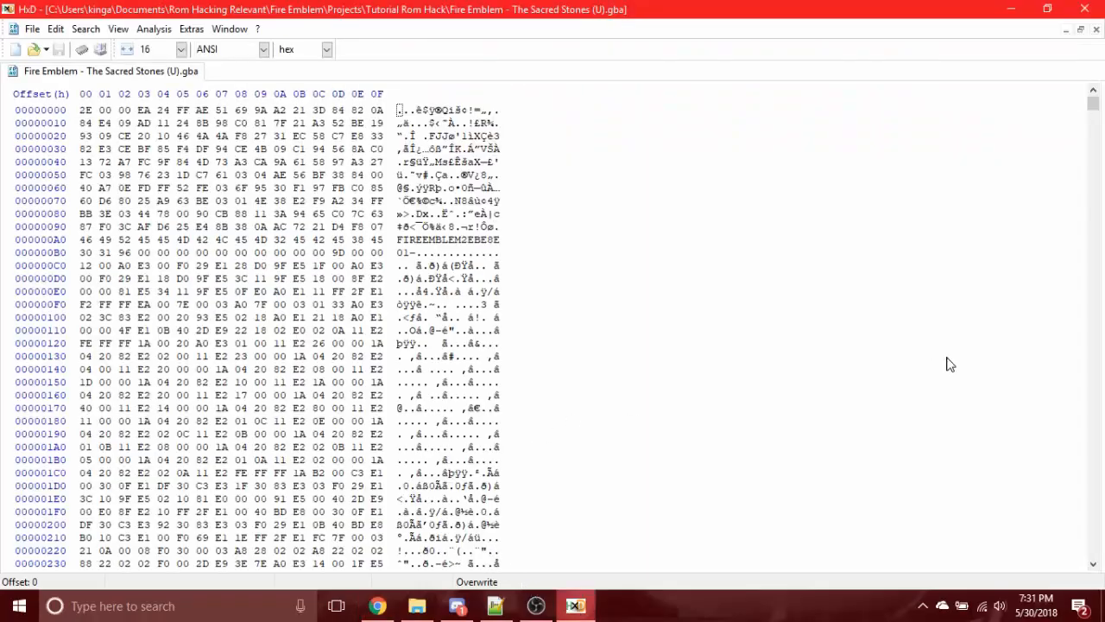
{"action": "key", "text": "ctrl+g"}
{"action": "key", "text": "ctrl+v"}
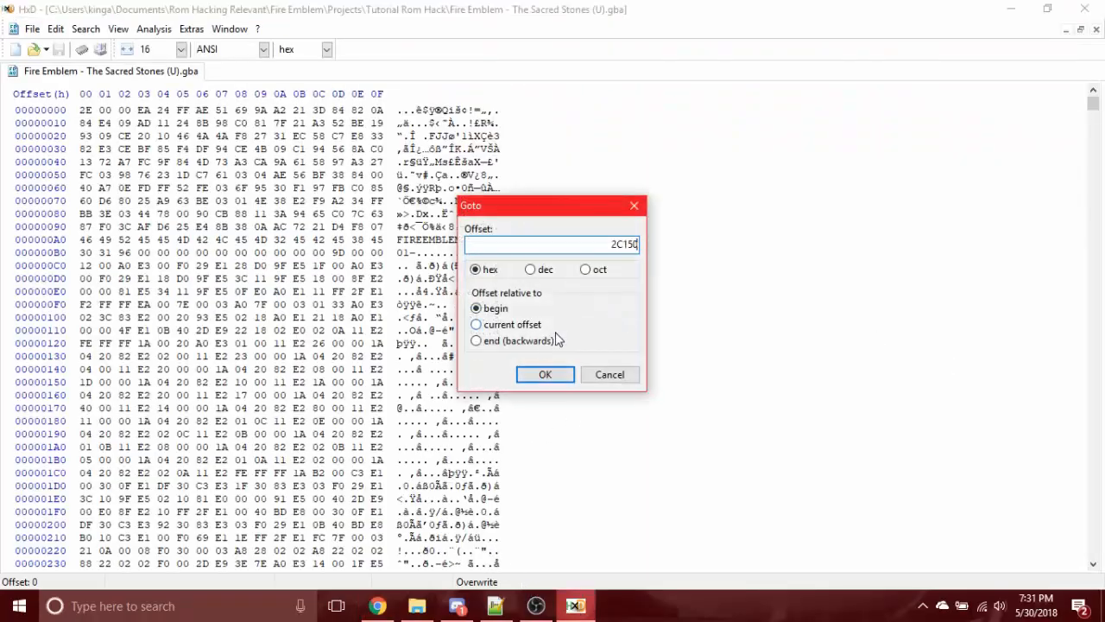
{"action": "key", "text": "Return"}
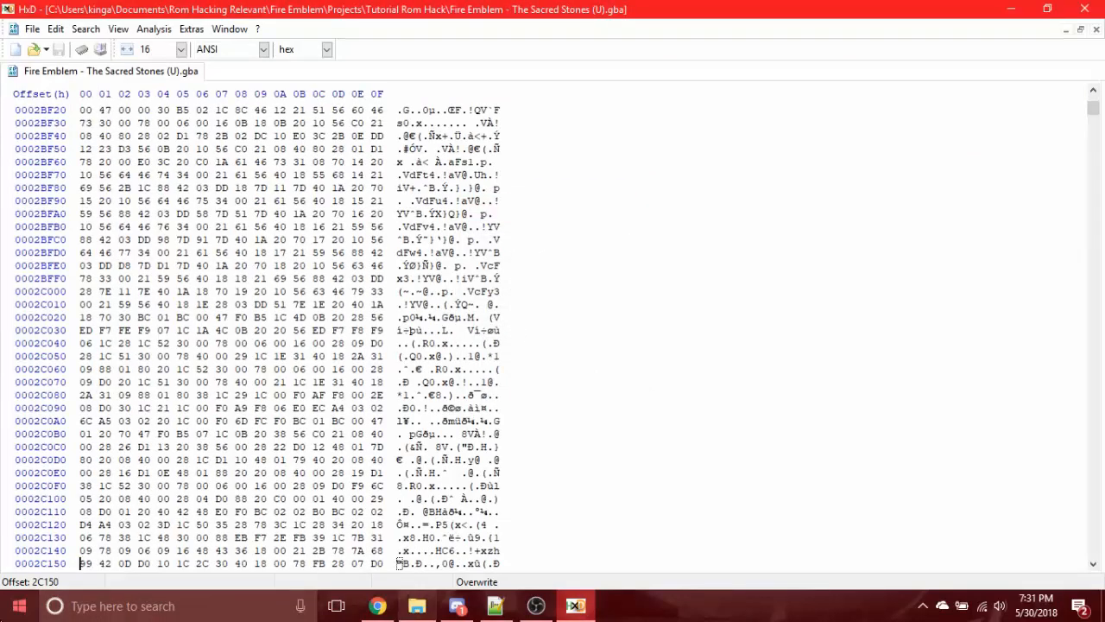
Recheck the forum reply in Chrome, then overwrite the two bytes at offset 2C150 in HxD with 11 E0.
{"action": "left_click", "coordinate": [378, 605]}
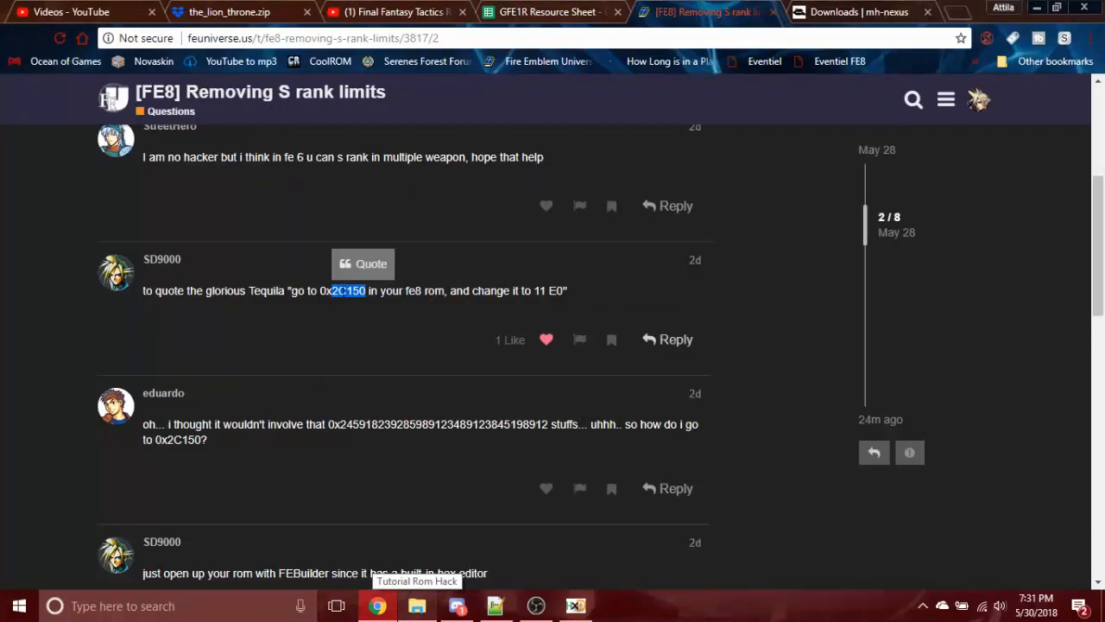
{"action": "key", "text": "alt+Tab"}
{"action": "key", "text": "alt+Tab"}
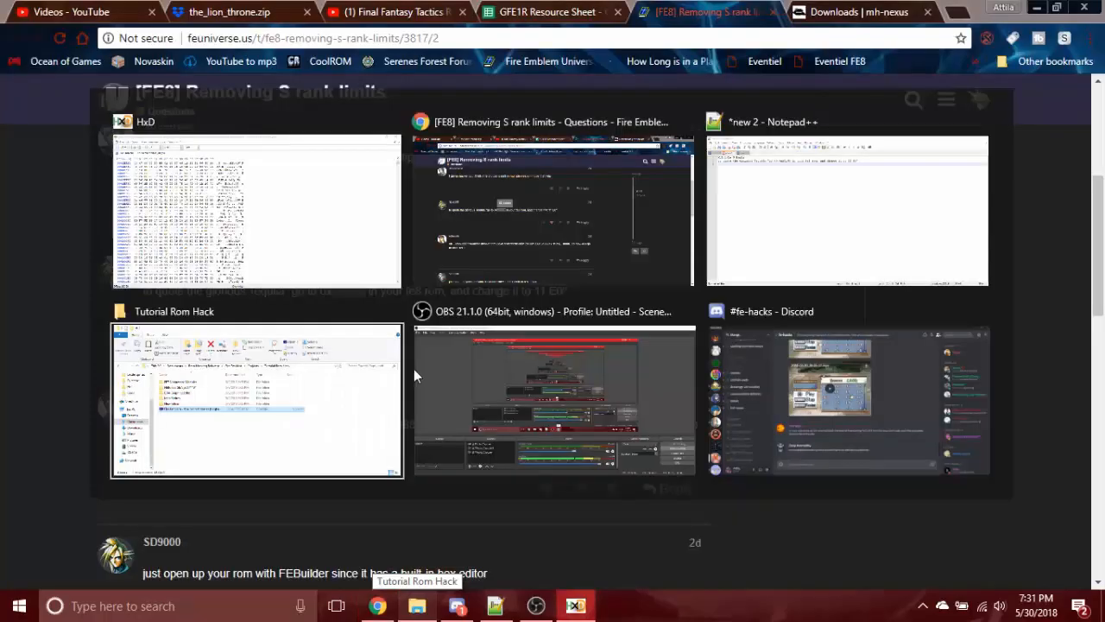
{"action": "key", "text": "shift+alt+Tab"}
{"action": "key", "text": "shift+alt+Tab"}
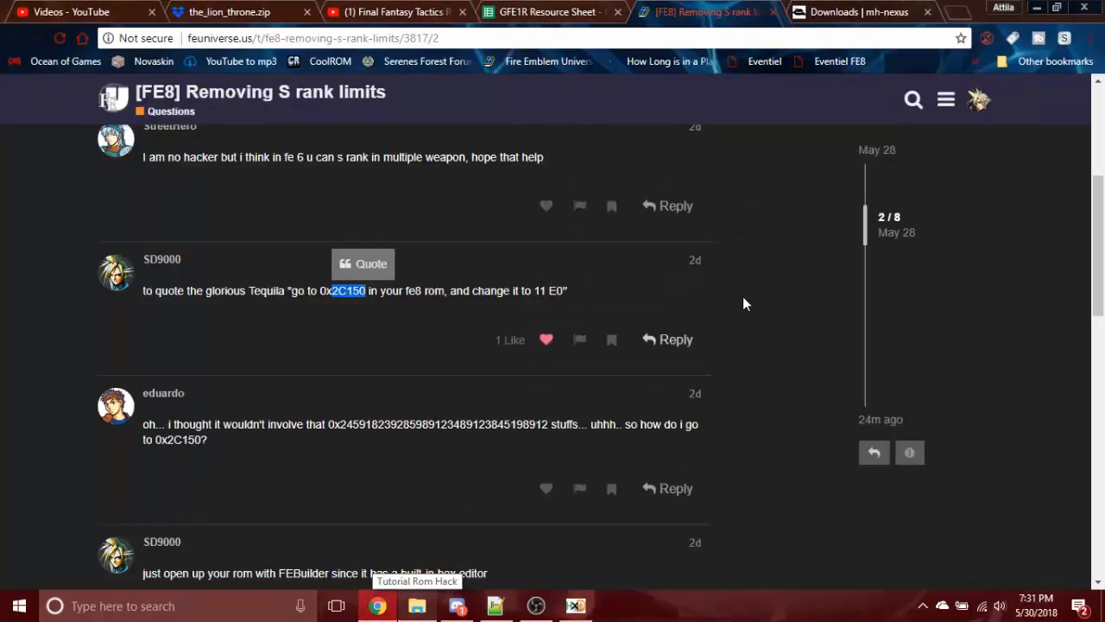
{"action": "key", "text": "alt+Tab"}
{"action": "type", "text": "11 "}
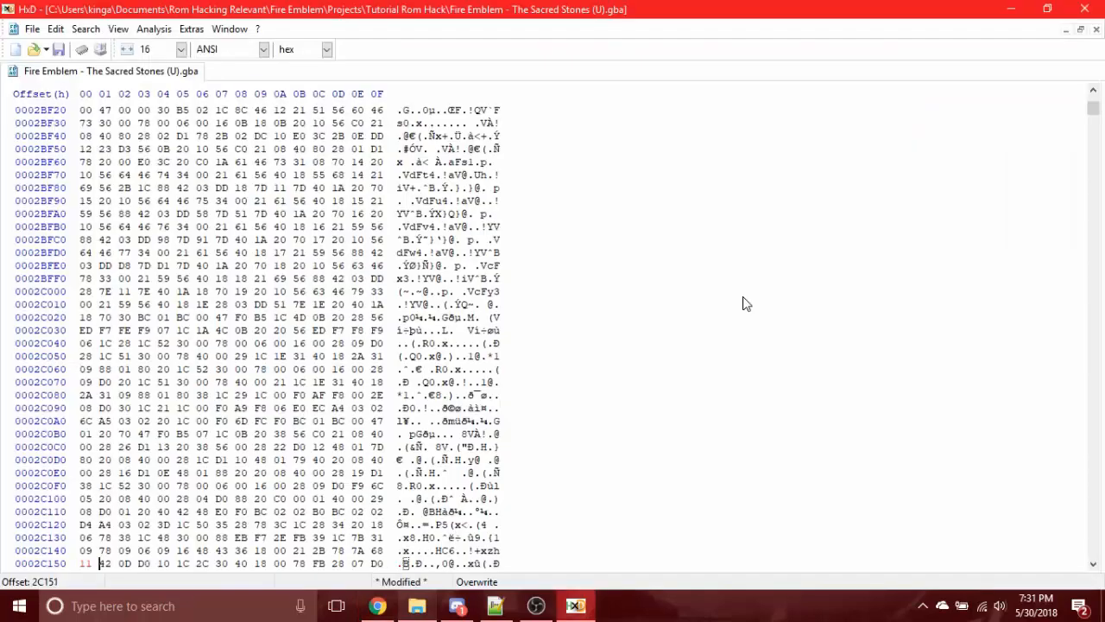
{"action": "type", "text": "E0"}
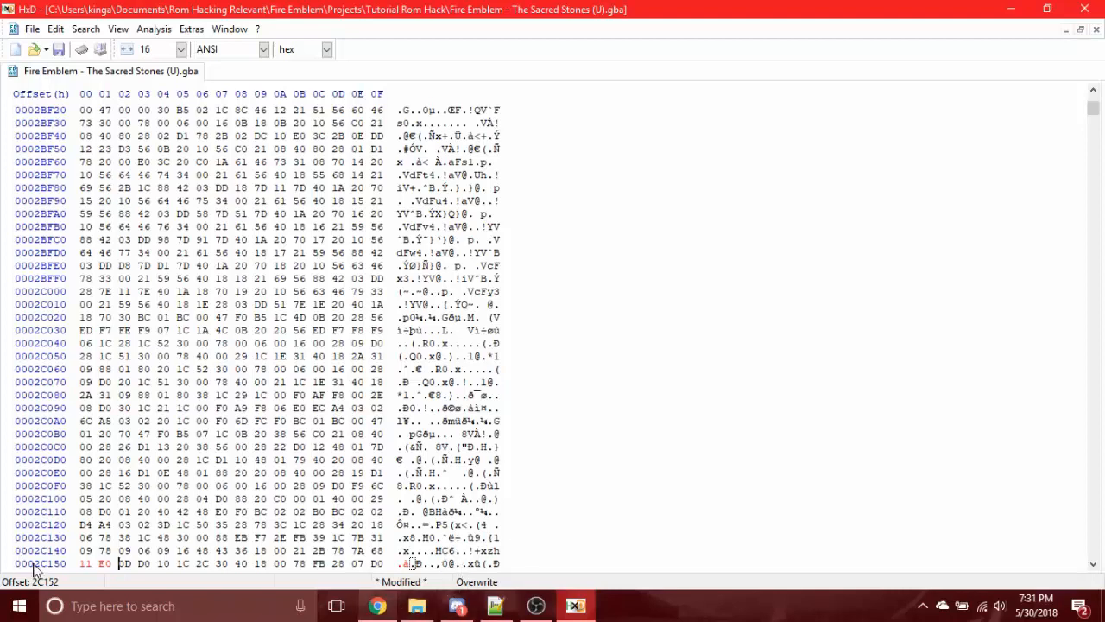
Inspect the two modified bytes at the start of the 2C150 row.
{"action": "left_click_drag", "start_coordinate": [82, 563], "coordinate": [110, 563]}
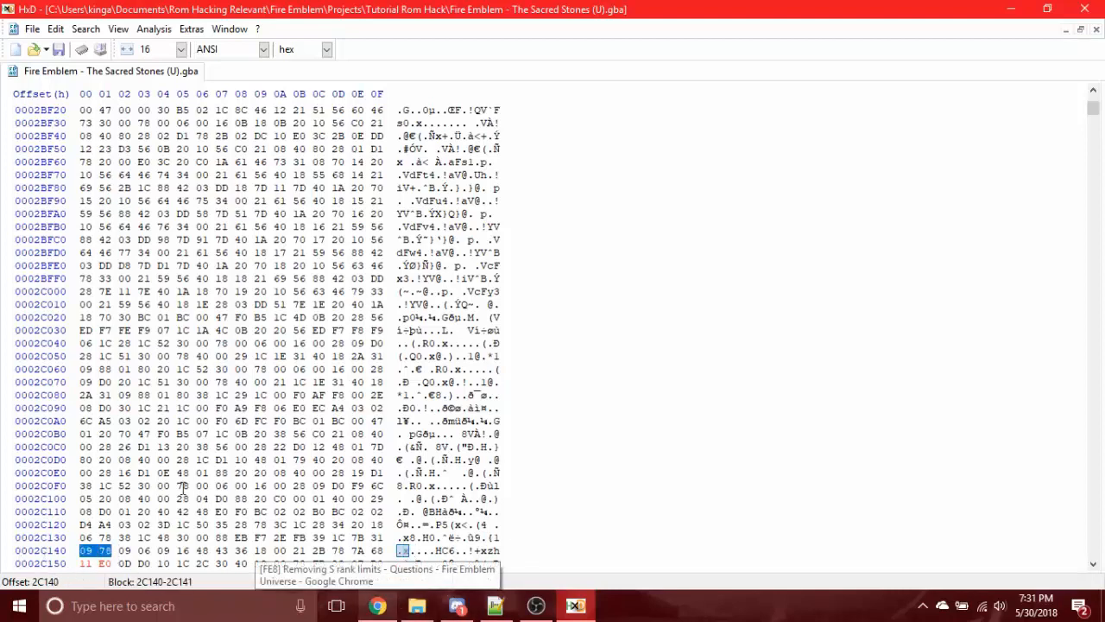
{"action": "left_click", "coordinate": [216, 473]}
{"action": "scroll", "coordinate": [216, 474], "scroll_direction": "down", "scroll_amount": 1}
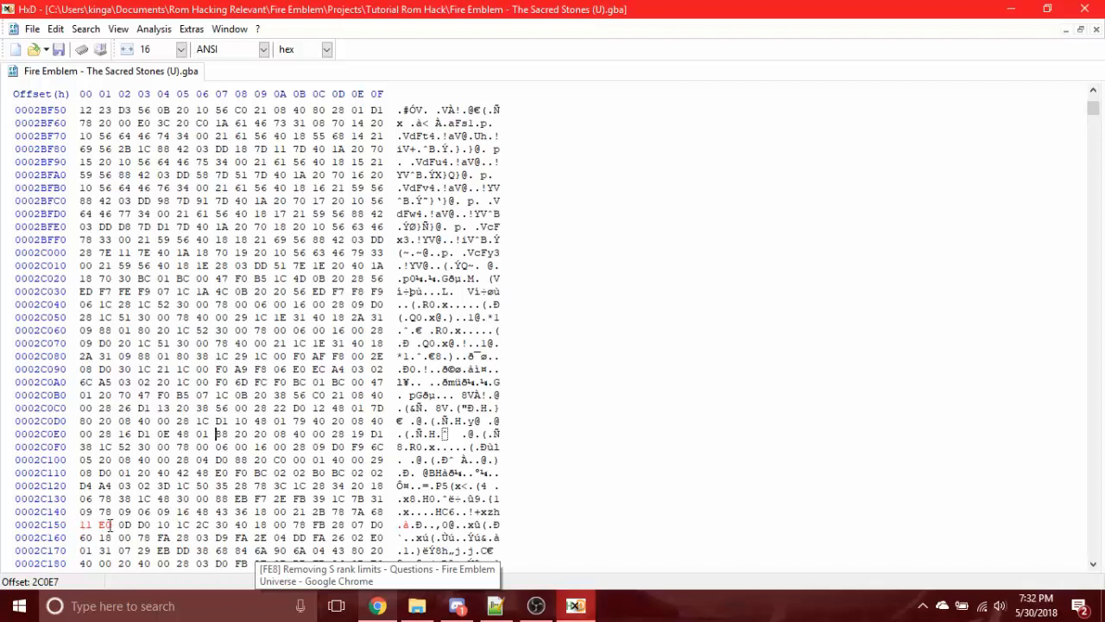
{"action": "left_click_drag", "start_coordinate": [111, 524], "coordinate": [74, 525]}
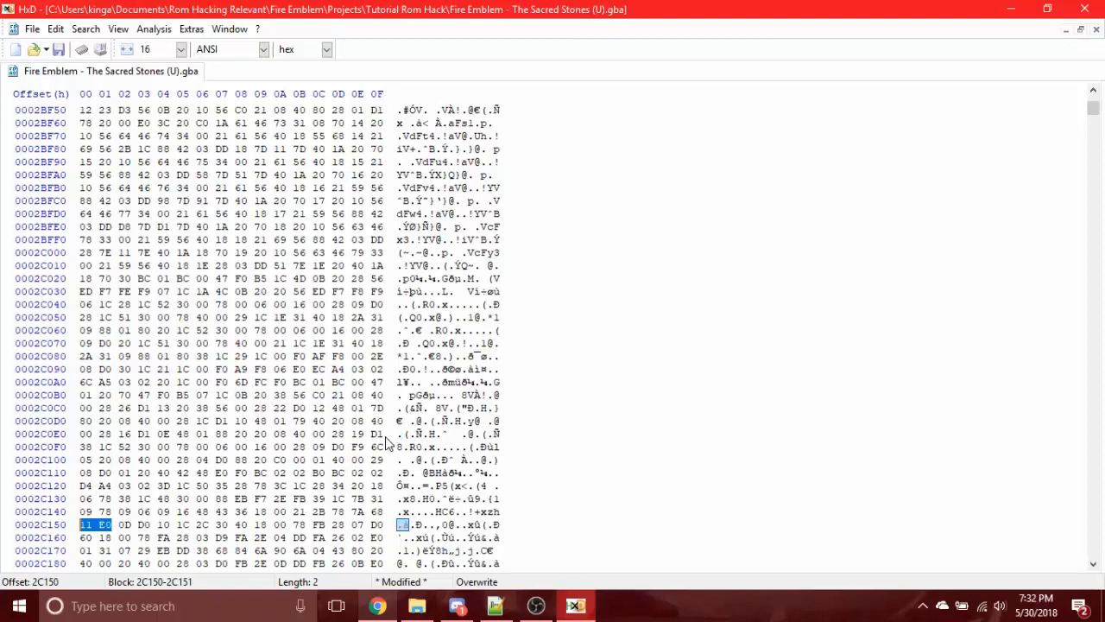
{"action": "left_click", "coordinate": [98, 524]}
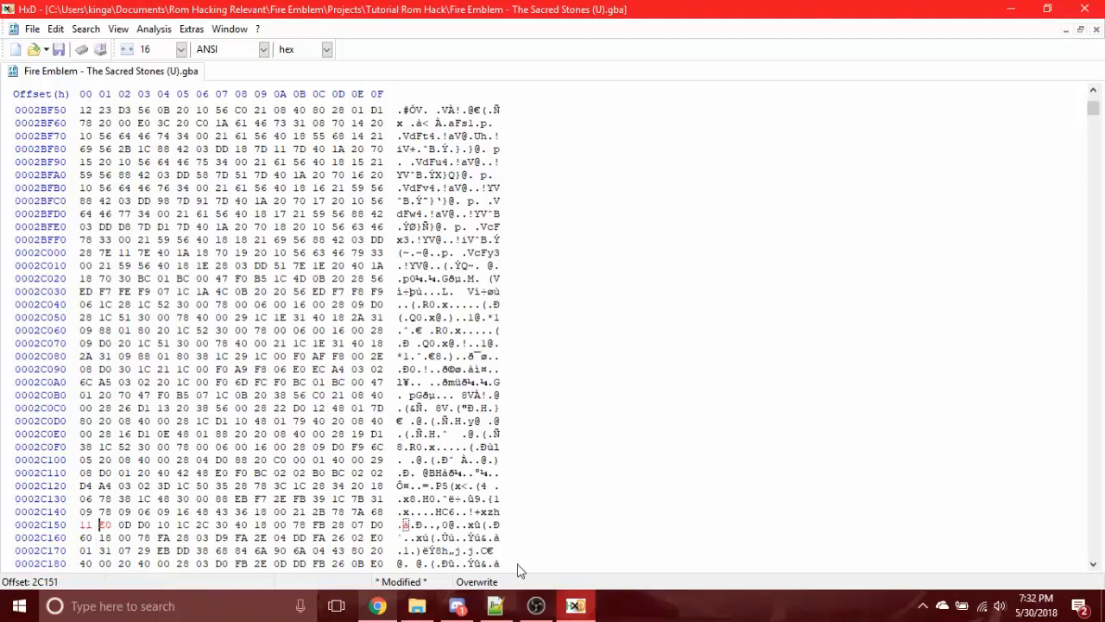
Save the modified ROM and close HxD.
{"action": "key", "text": "ctrl+s"}
{"action": "key", "text": "alt+F4"}
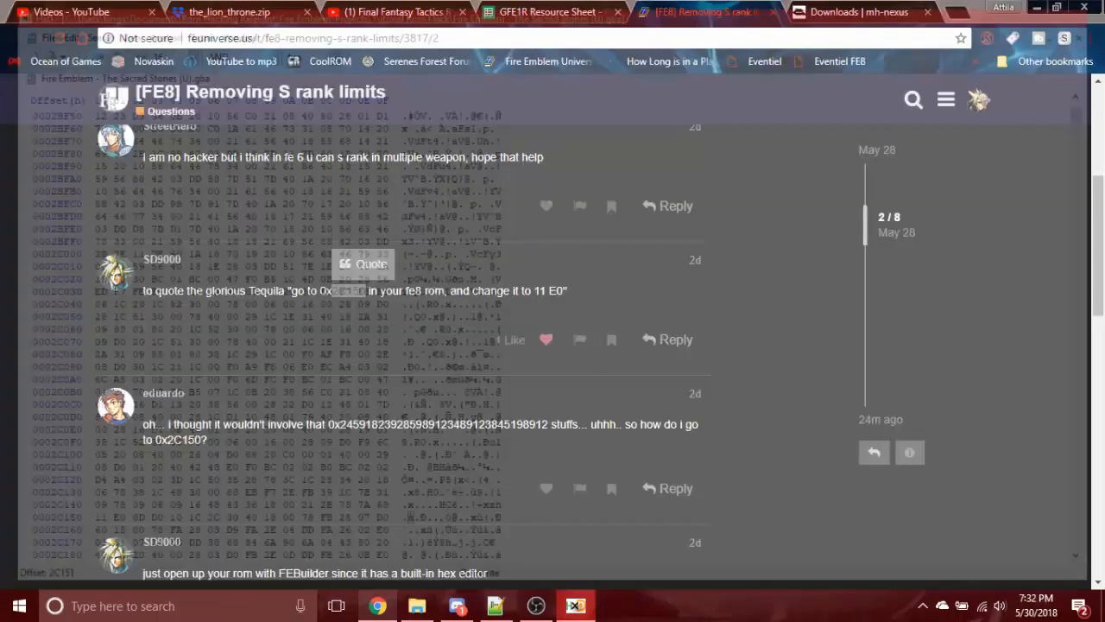
{"action": "mouse_move", "coordinate": [416, 605]}
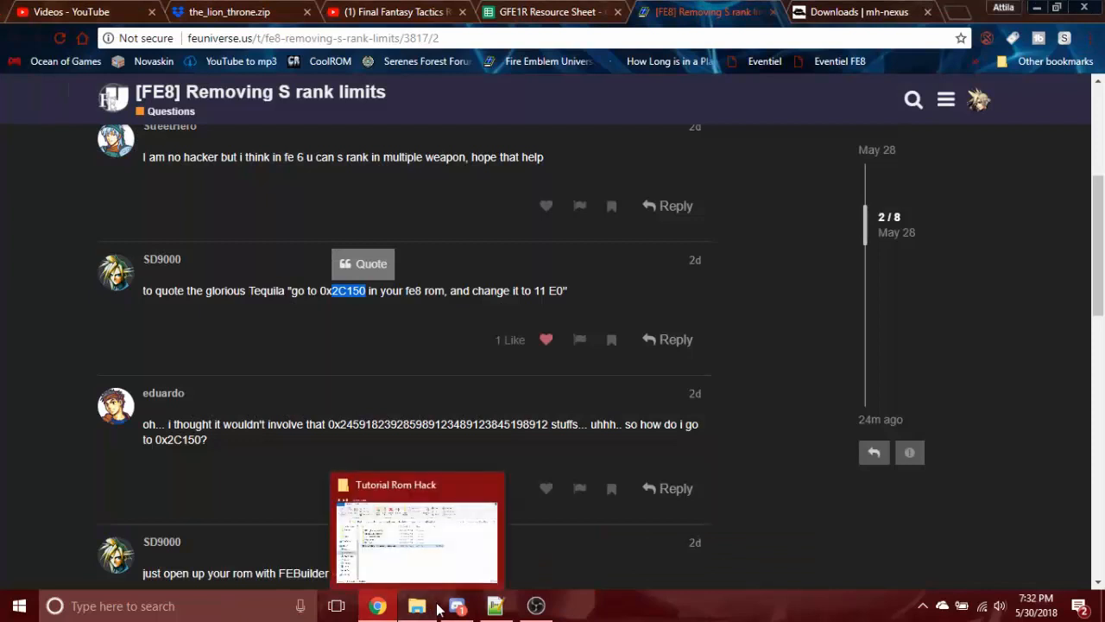
Launch FEBuilderGBA.exe from the FEBuilderGBA_20171101 folder inside Tutorial Rom Hack.
{"action": "left_click", "coordinate": [449, 493]}
{"action": "left_click", "coordinate": [363, 439]}
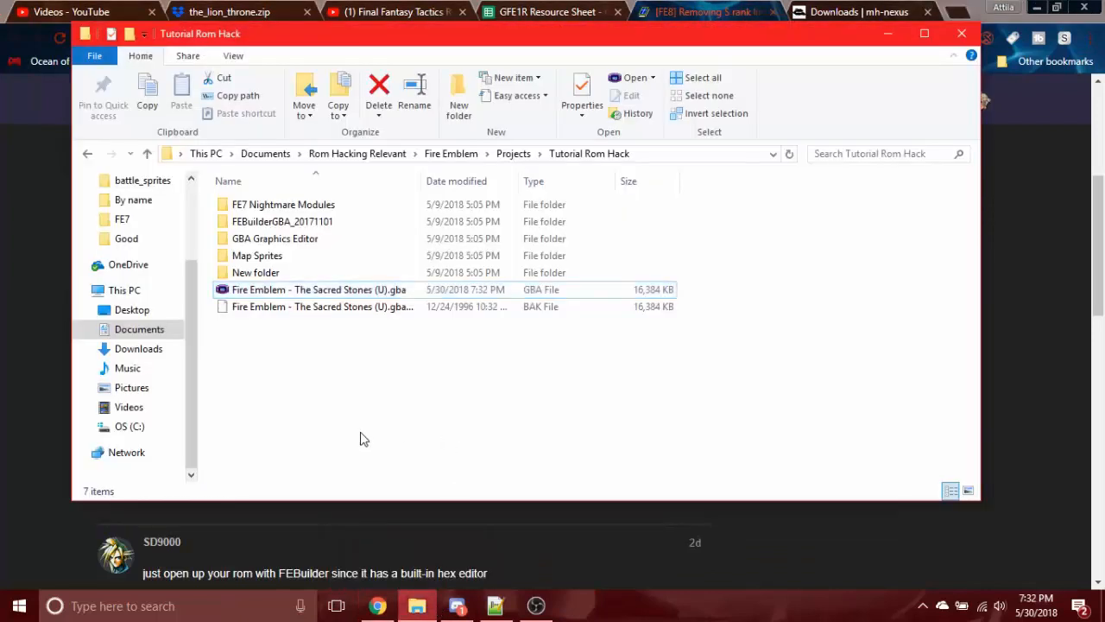
{"action": "double_click", "coordinate": [345, 223]}
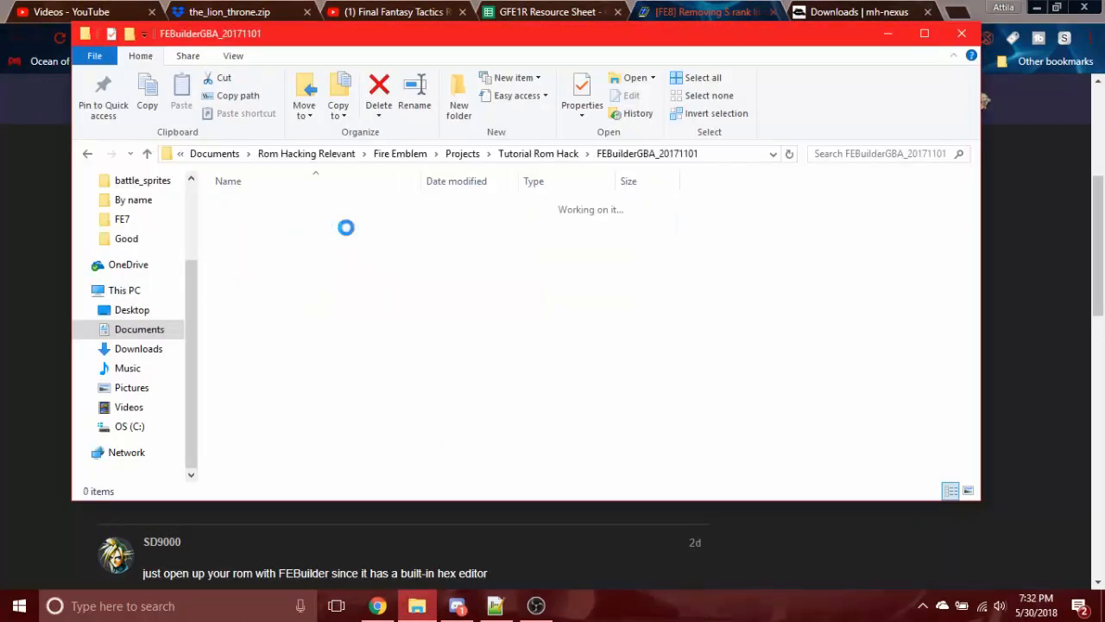
{"action": "left_click", "coordinate": [326, 260]}
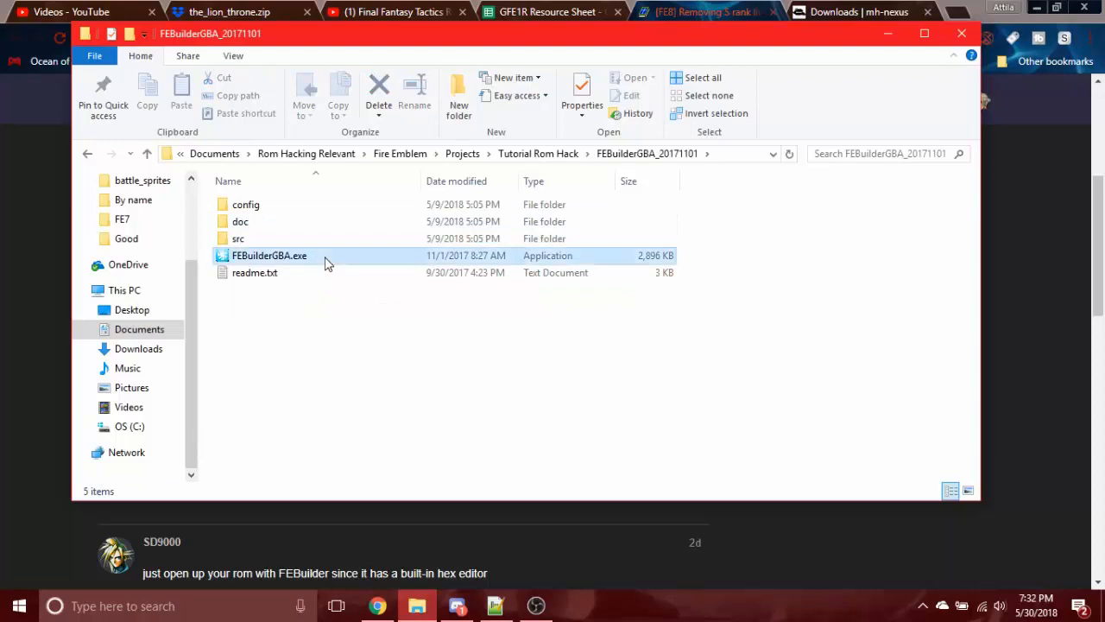
{"action": "double_click", "coordinate": [326, 262]}
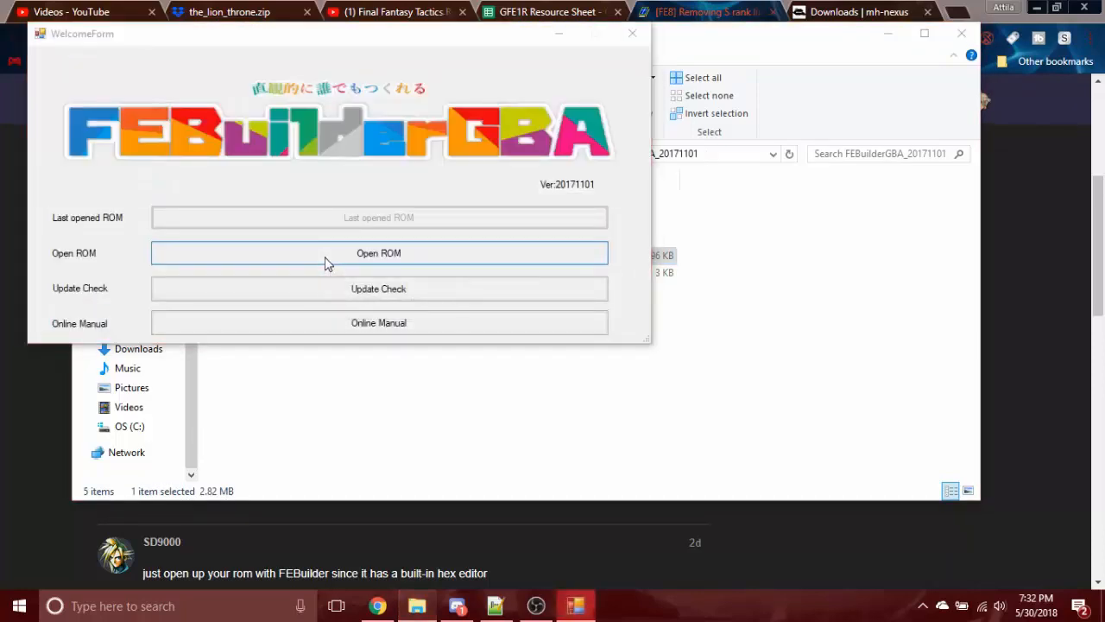
Open the ROM Fire Emblem - The Sacred Stones (U).gba from the Projects > Tutorial Rom Hack folder in FEBuilderGBA.
{"action": "left_click", "coordinate": [326, 262]}
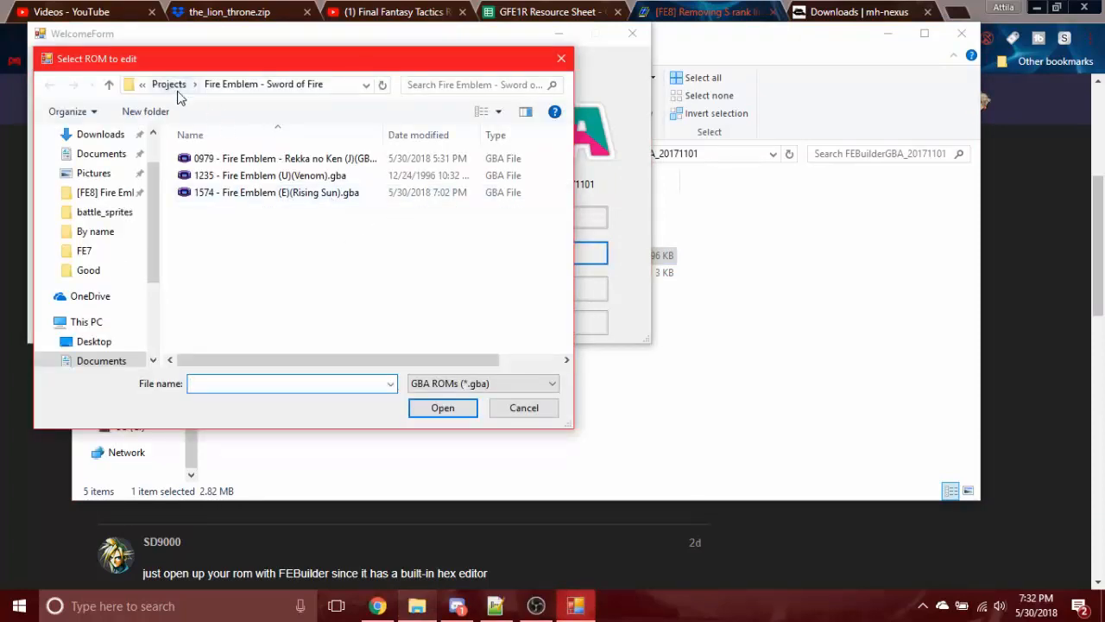
{"action": "left_click", "coordinate": [167, 84]}
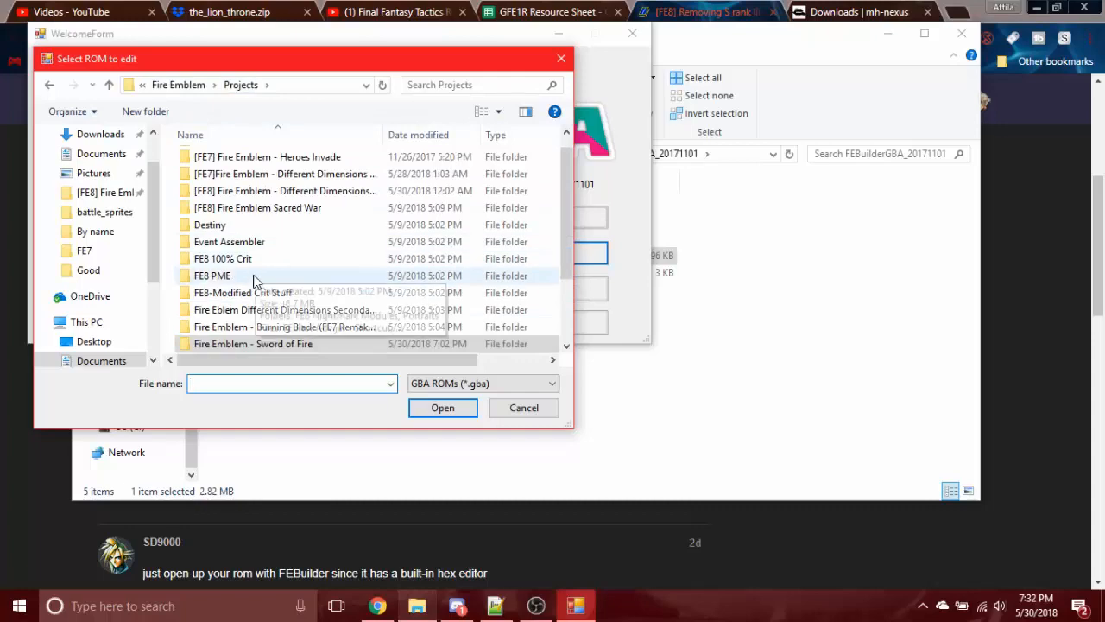
{"action": "scroll", "coordinate": [259, 280], "scroll_direction": "down", "scroll_amount": 2}
{"action": "double_click", "coordinate": [262, 309]}
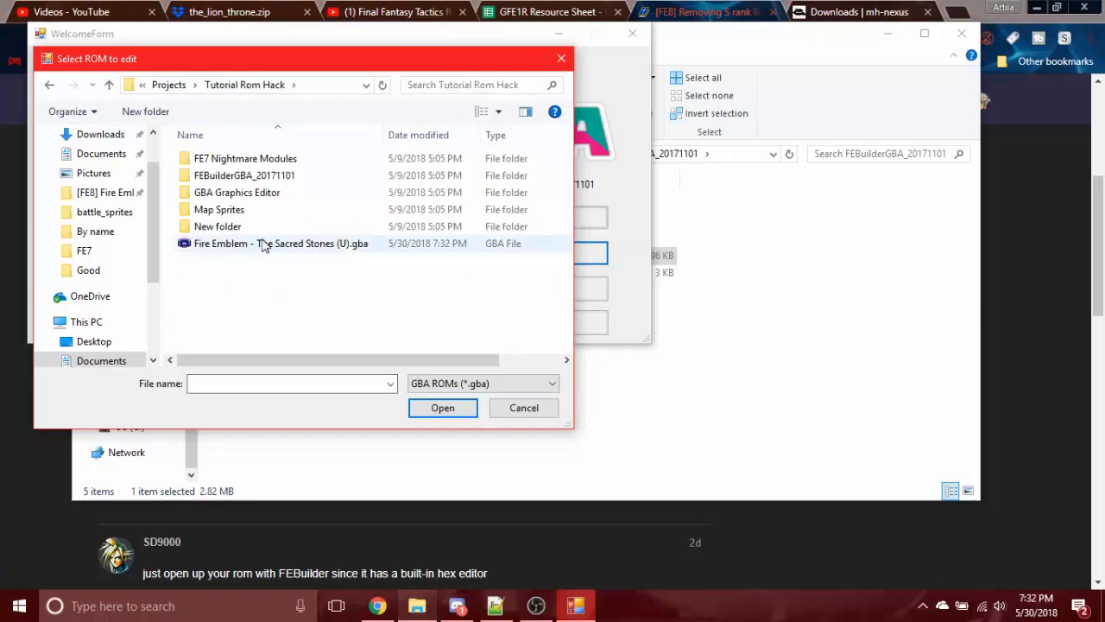
{"action": "double_click", "coordinate": [264, 244]}
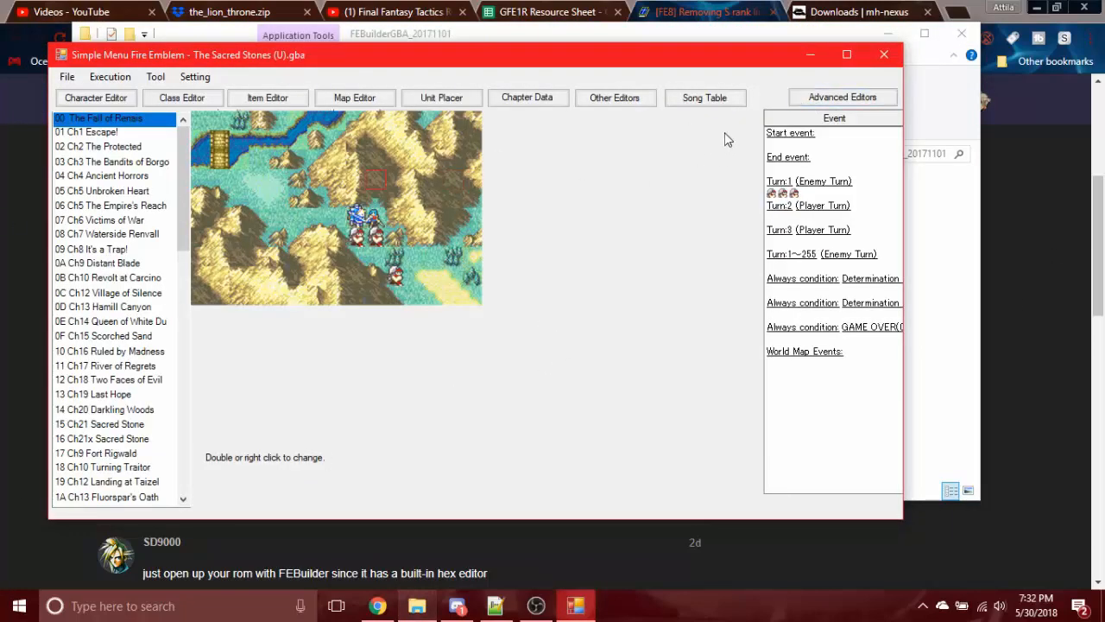
Set Seth's base sword and lance weapon levels to 245 in the character editor and write them to the ROM.
{"action": "left_click", "coordinate": [801, 102]}
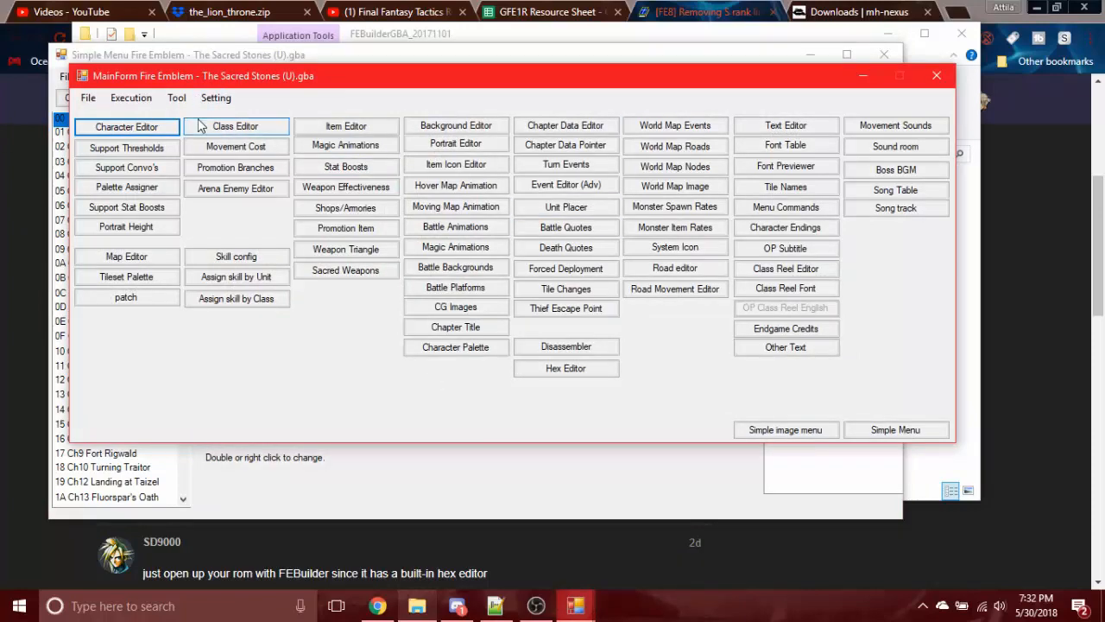
{"action": "left_click", "coordinate": [127, 127]}
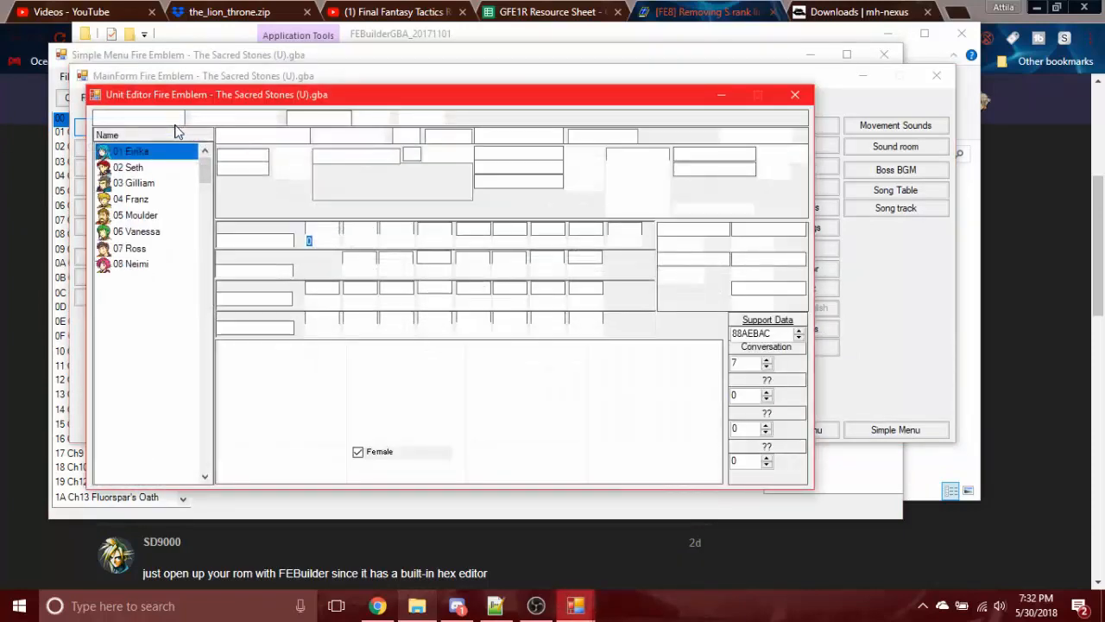
{"action": "left_click", "coordinate": [139, 169]}
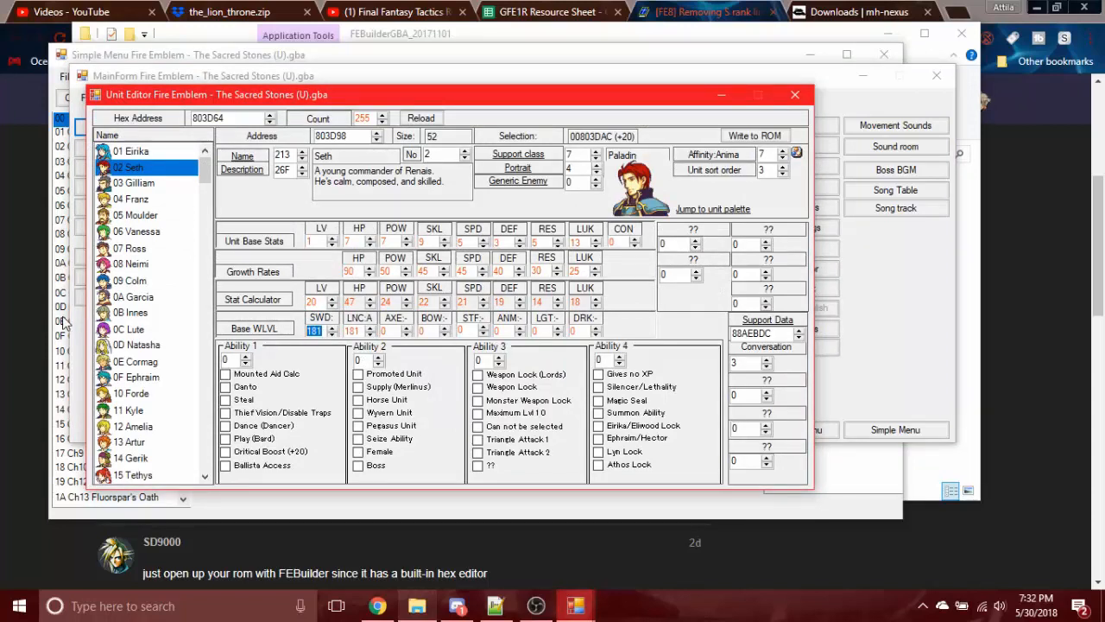
{"action": "type", "text": "5"}
{"action": "key", "text": "Tab"}
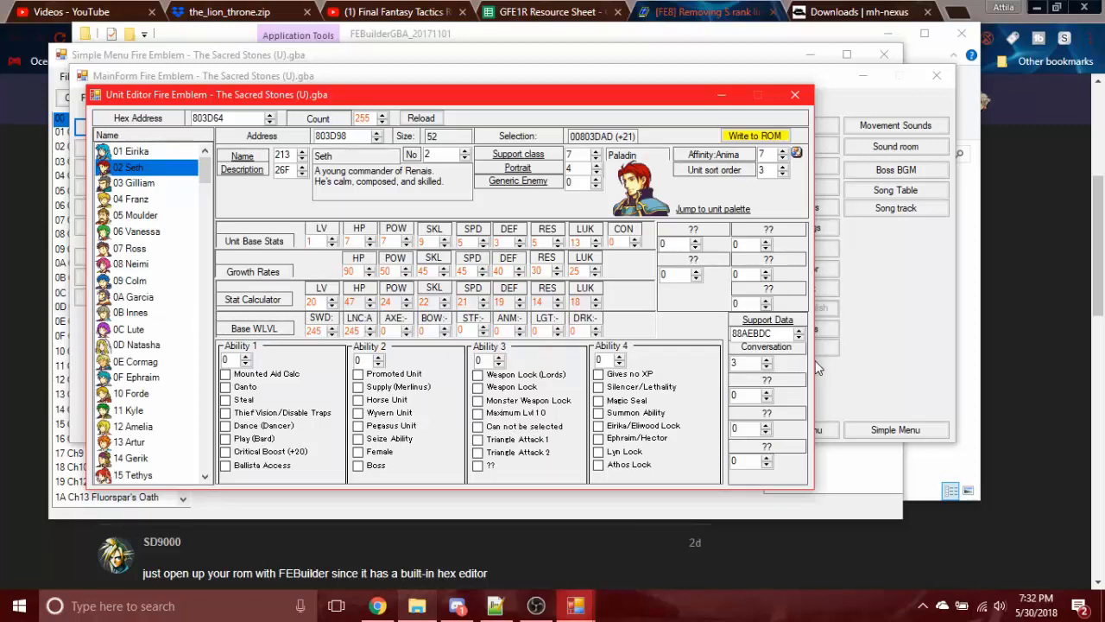
{"action": "left_click", "coordinate": [743, 141]}
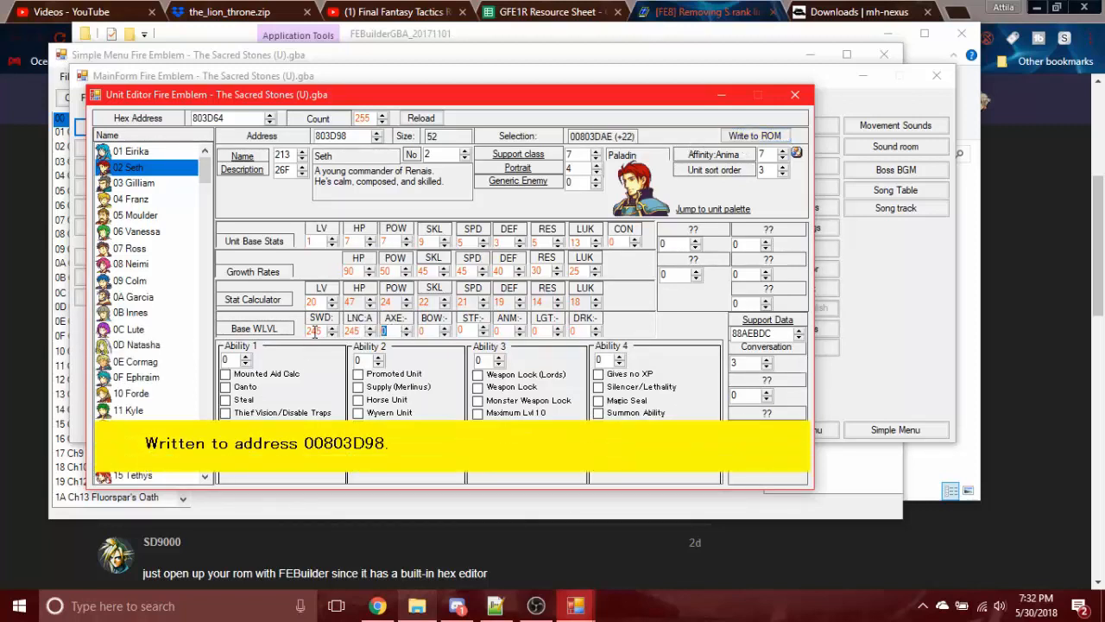
{"action": "left_click", "coordinate": [795, 95]}
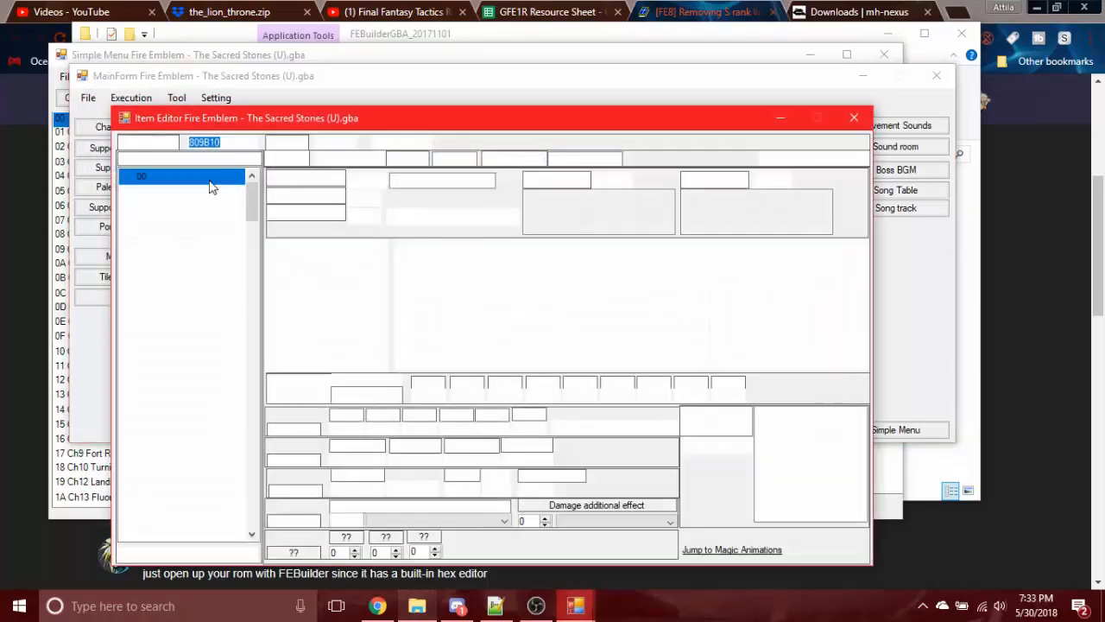
Set the WEXP gain of the Steel Sword and the Silver Lance to 255 in the item editor, writing each to the ROM.
{"action": "left_click", "coordinate": [174, 228]}
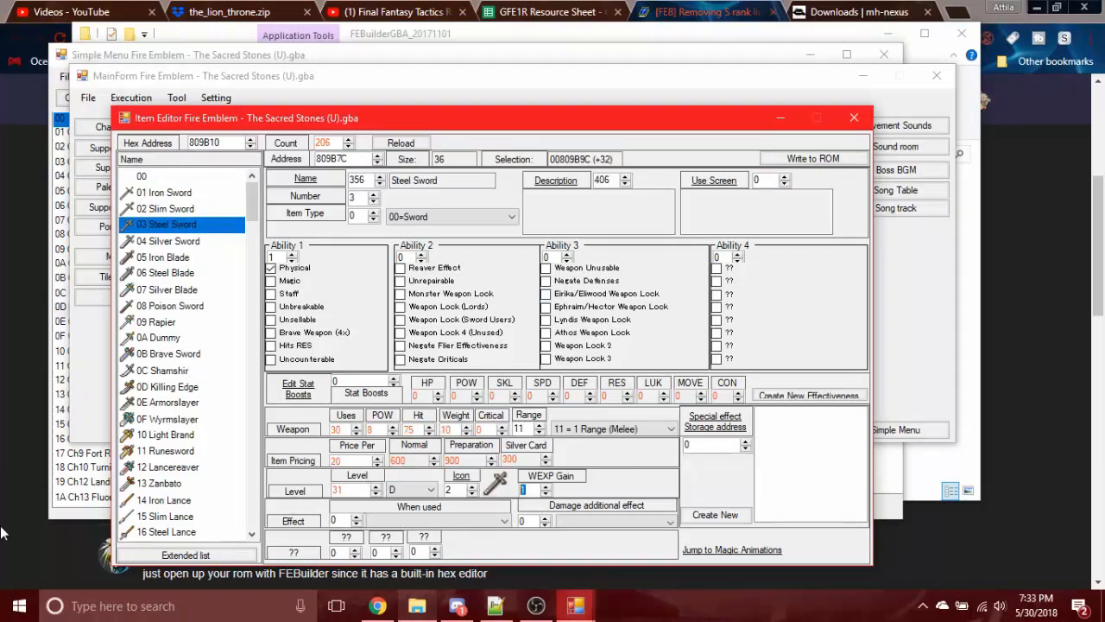
{"action": "left_click", "coordinate": [771, 156]}
{"action": "scroll", "coordinate": [156, 420], "scroll_direction": "down", "scroll_amount": 3}
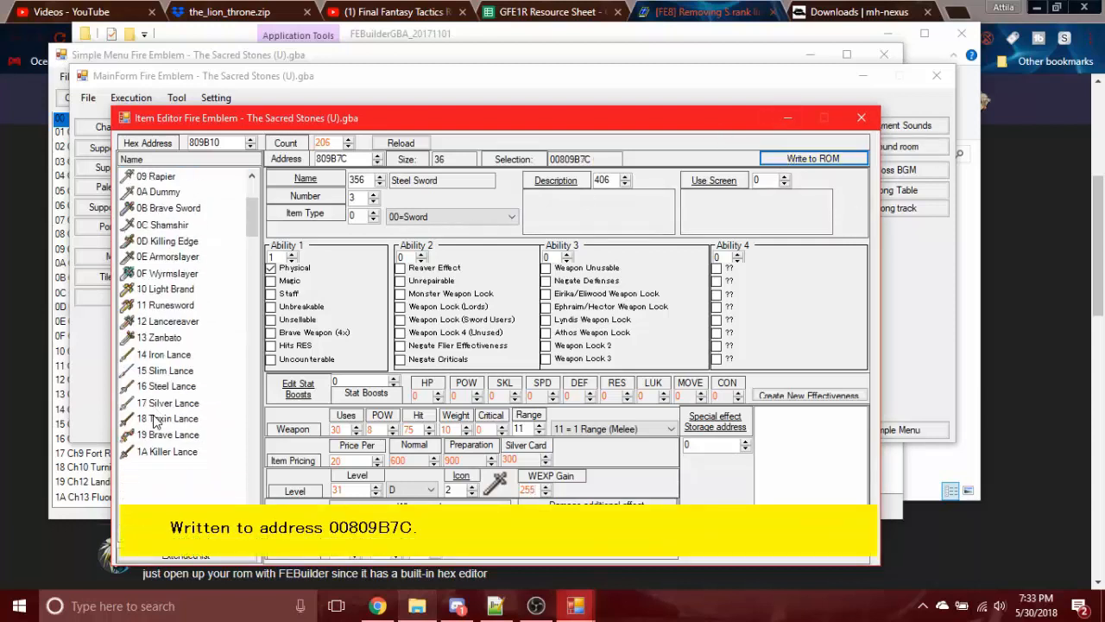
{"action": "left_click", "coordinate": [152, 407]}
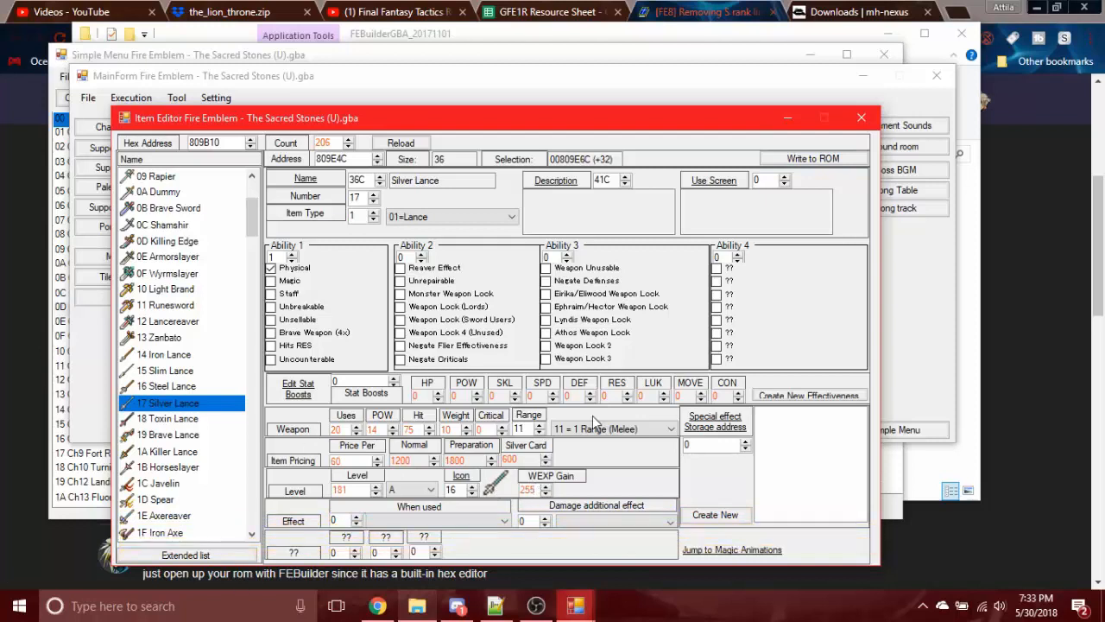
{"action": "left_click", "coordinate": [787, 159]}
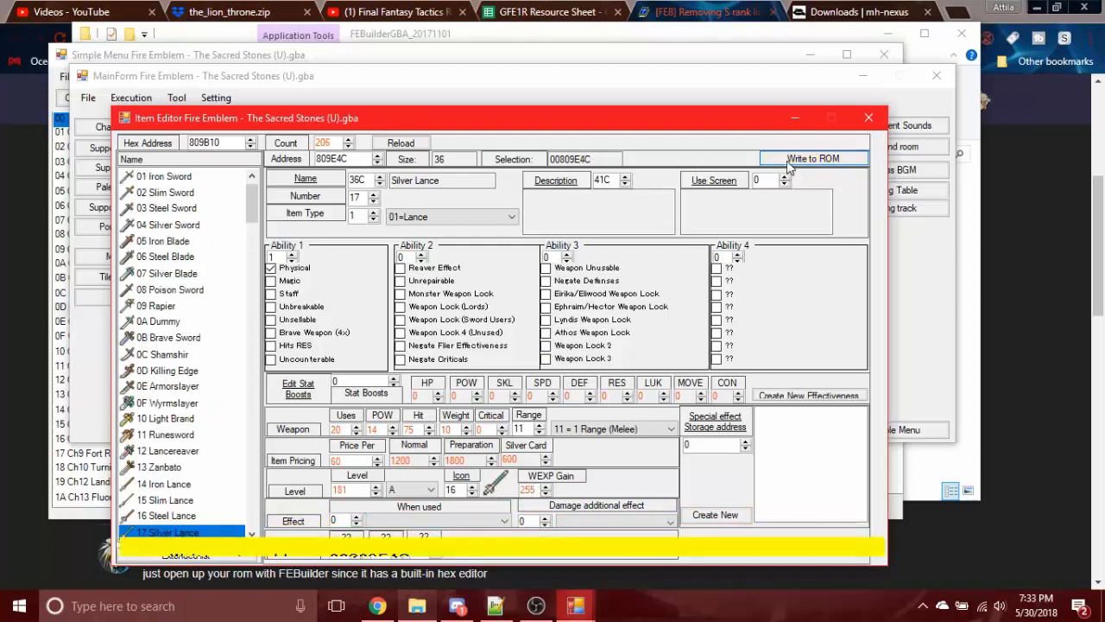
{"action": "left_click", "coordinate": [868, 119]}
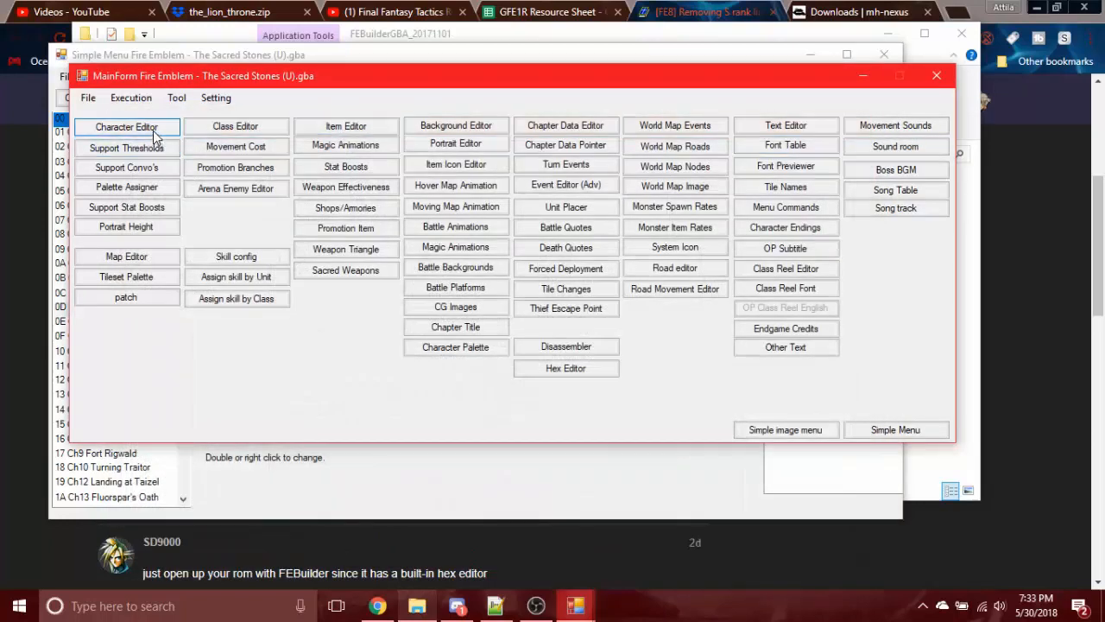
Give Eirika the Dance (Dancer) ability in the character editor and write it to the ROM.
{"action": "left_click", "coordinate": [153, 132]}
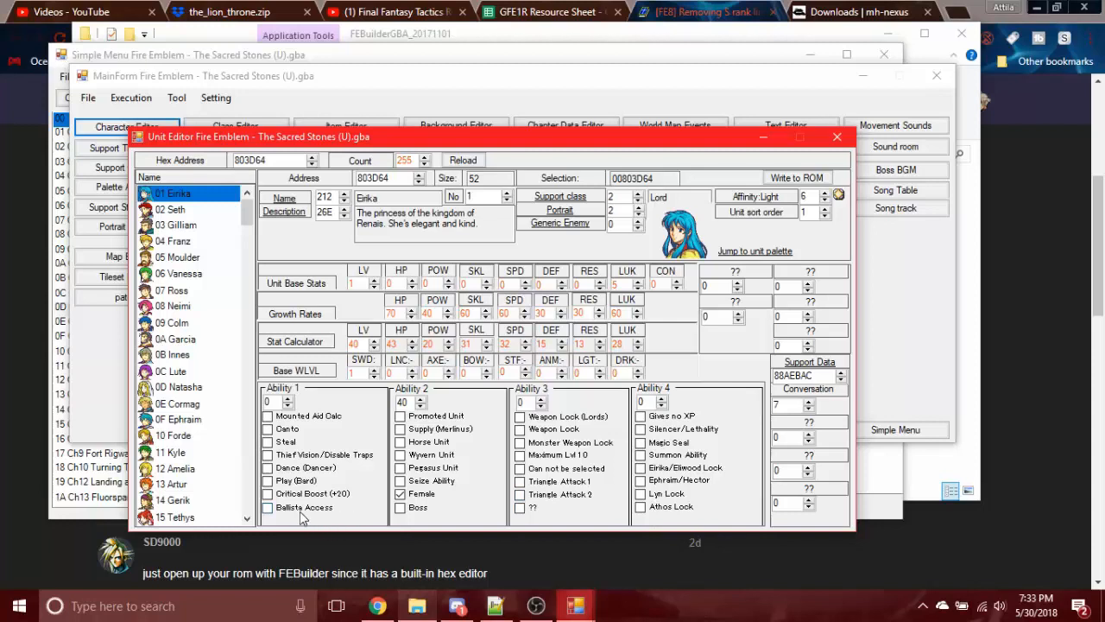
{"action": "left_click", "coordinate": [807, 180]}
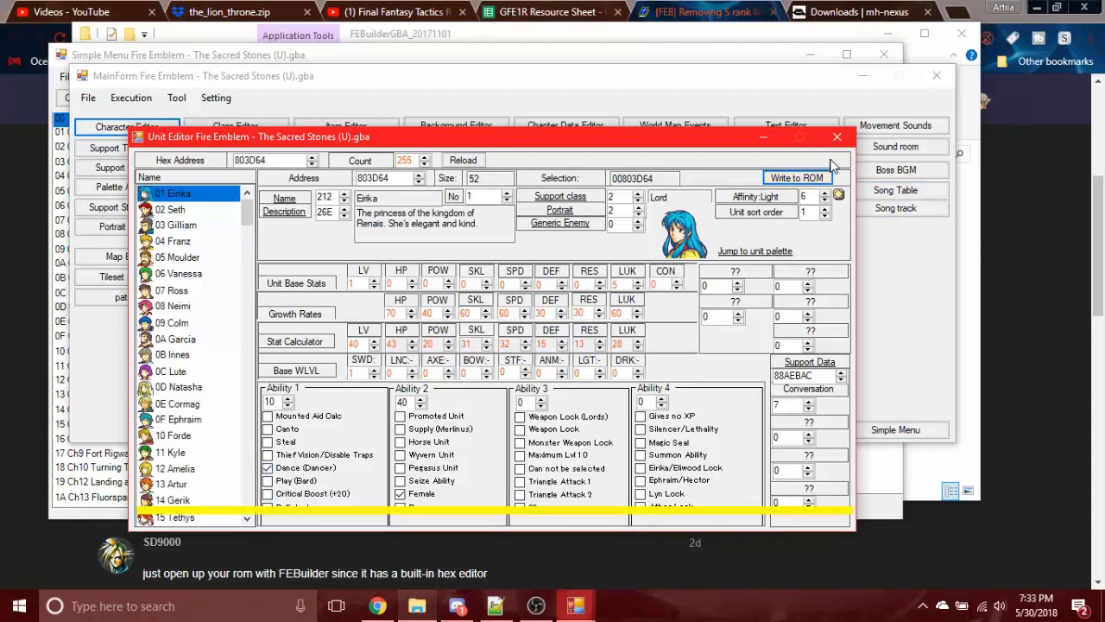
{"action": "left_click", "coordinate": [837, 138]}
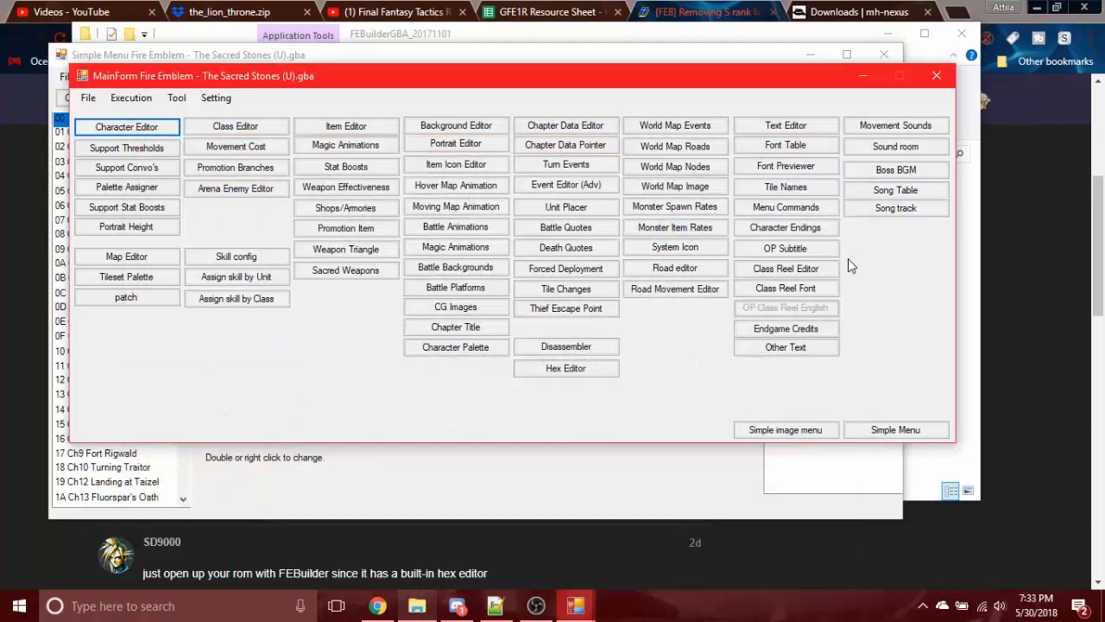
Save the edited ROM, overwriting Fire Emblem - The Sacred Stones (U).gba.
{"action": "left_click", "coordinate": [86, 98]}
{"action": "left_click", "coordinate": [112, 134]}
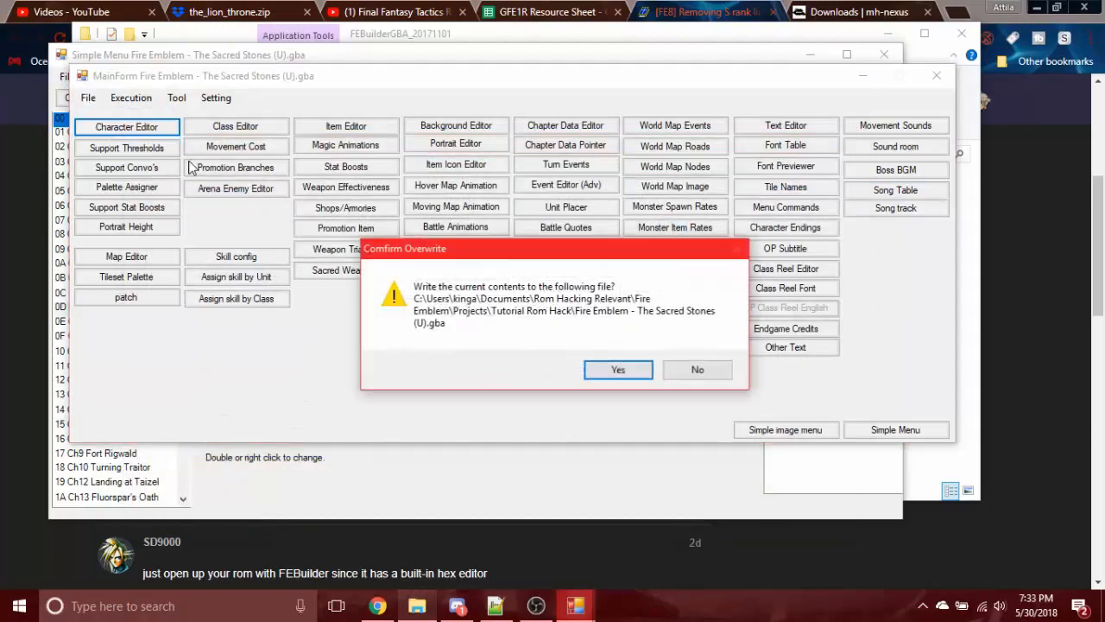
{"action": "left_click", "coordinate": [617, 370]}
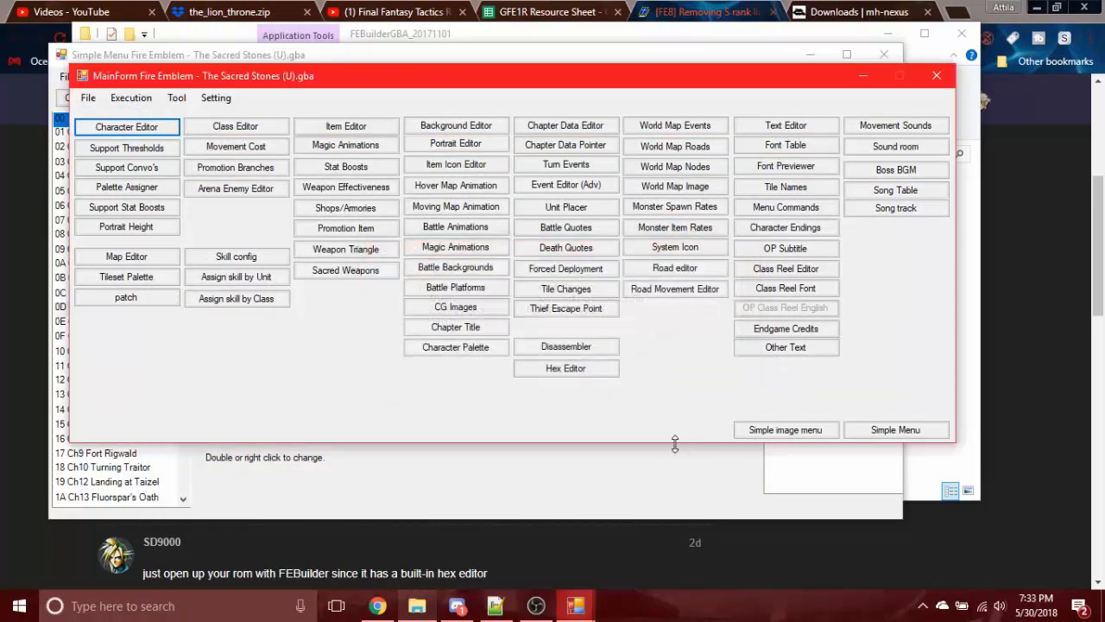
Run Fire Emblem - The Sacred Stones (U).gba from the Tutorial Rom Hack folder in VisualBoyAdvance.
{"action": "left_click", "coordinate": [419, 606]}
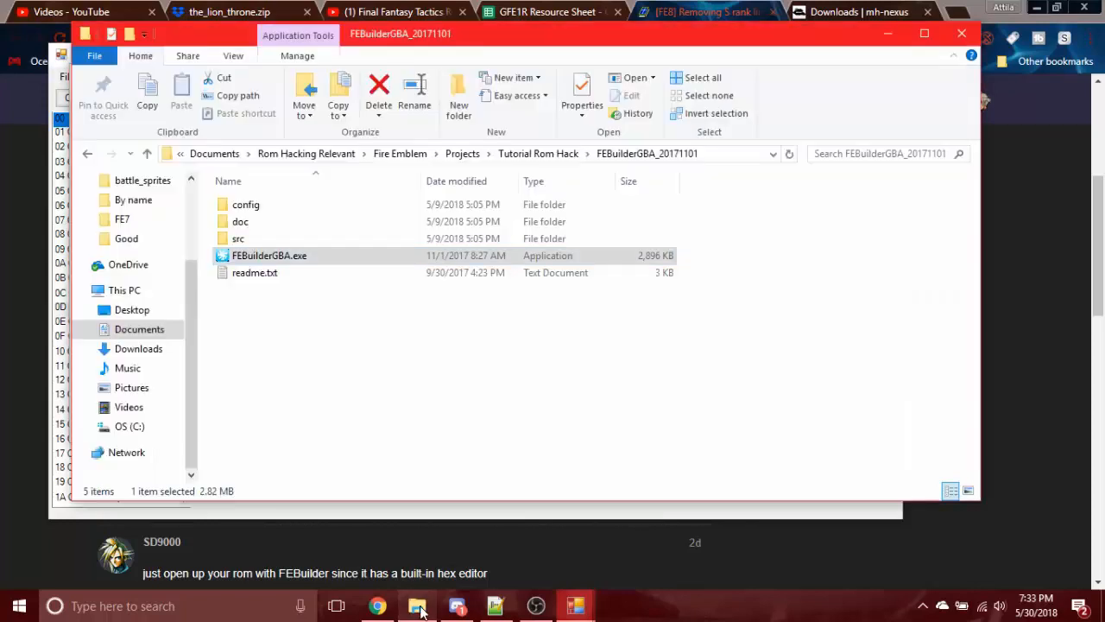
{"action": "left_click", "coordinate": [556, 155]}
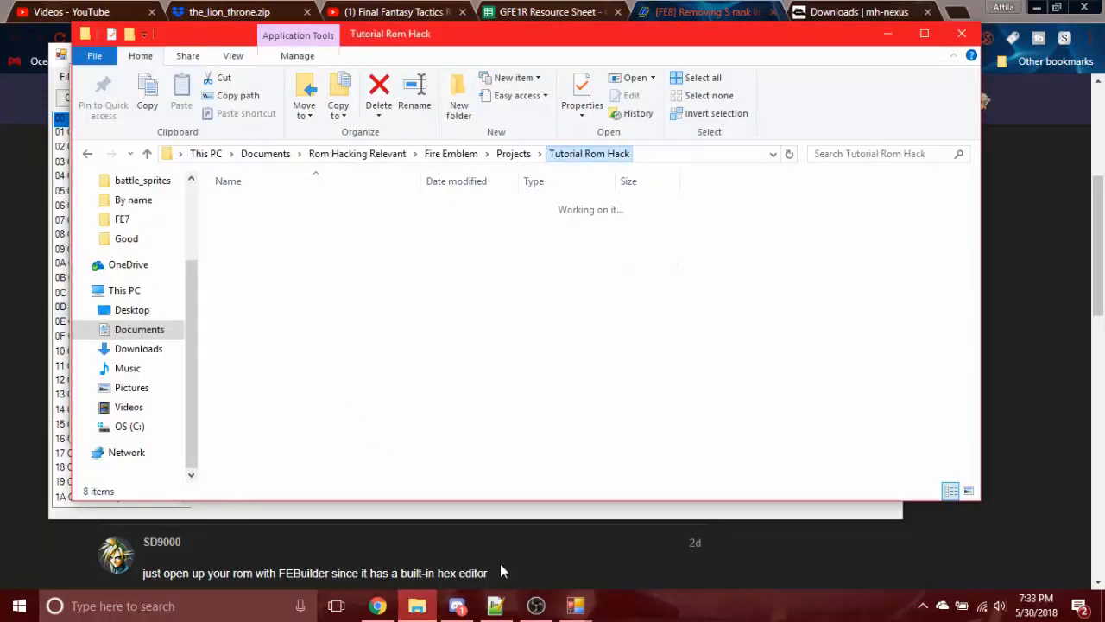
{"action": "left_click", "coordinate": [541, 611]}
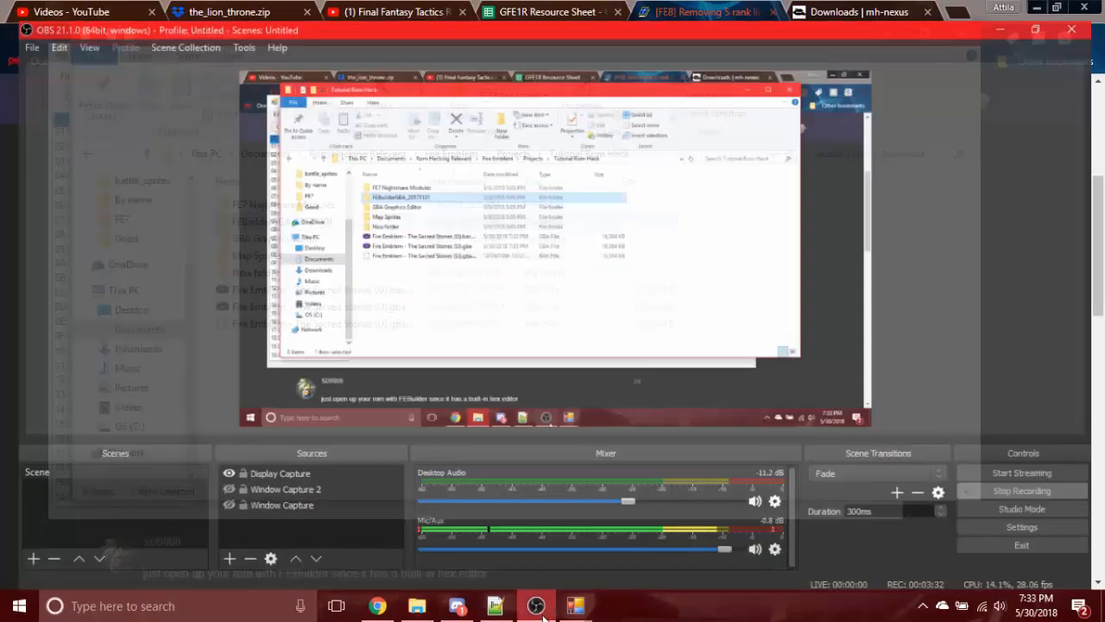
{"action": "left_click", "coordinate": [537, 607]}
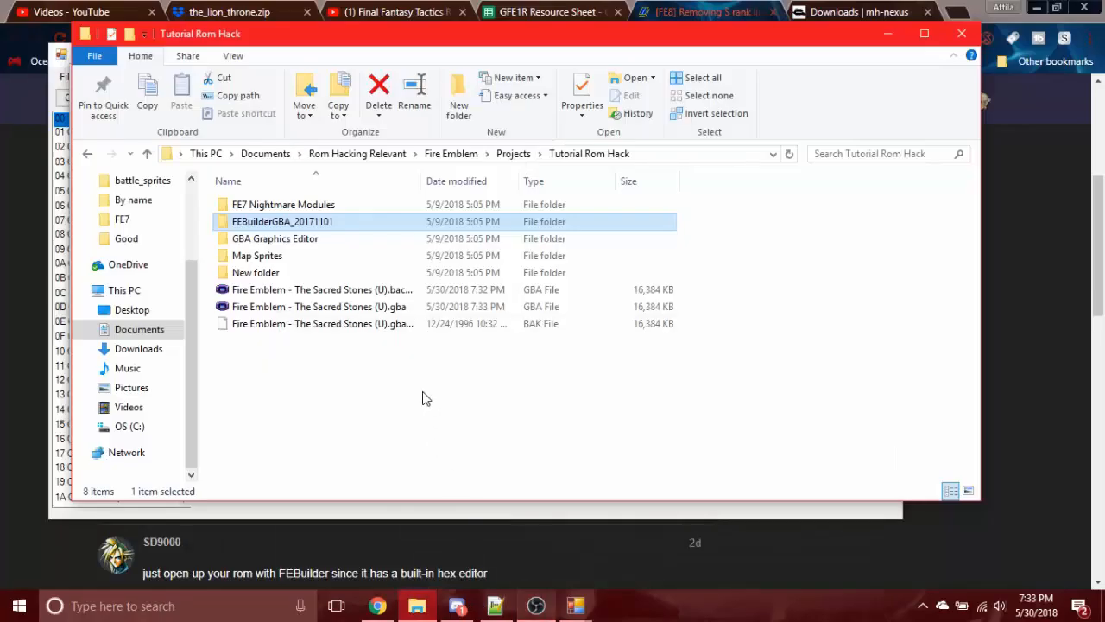
{"action": "double_click", "coordinate": [424, 306]}
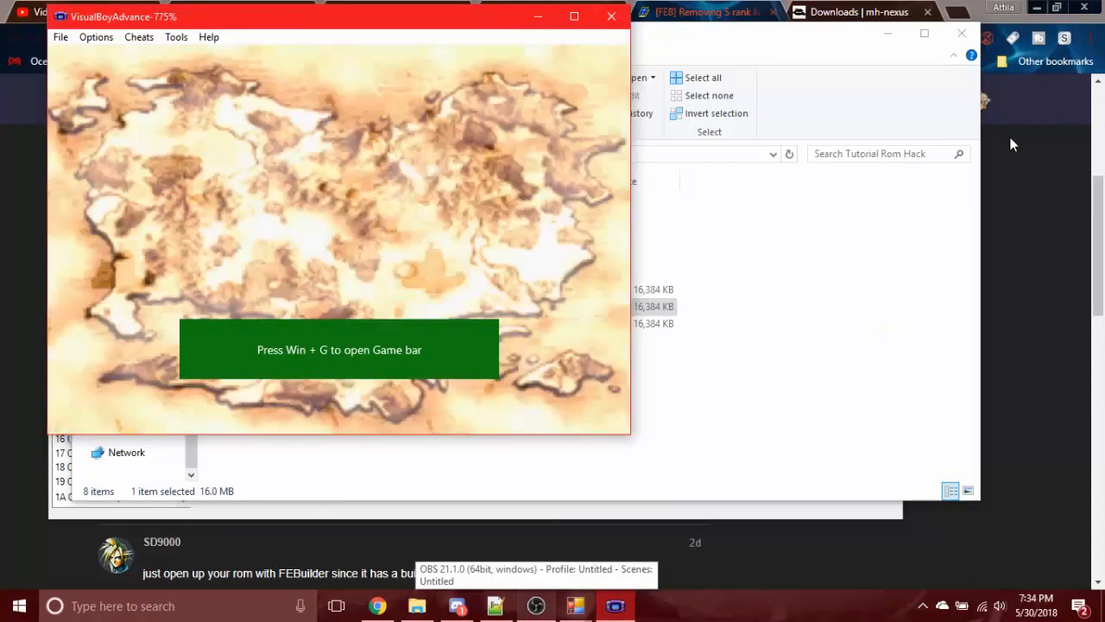
Start a new game in the first empty save slot and advance to the first player phase.
{"action": "key", "text": "Return"}
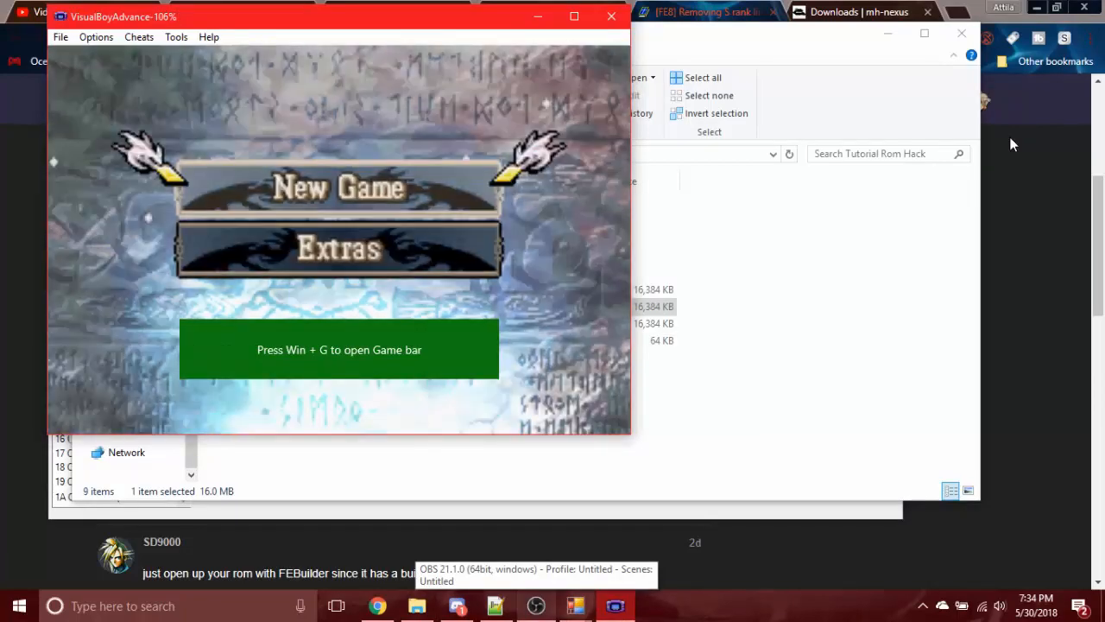
{"action": "key", "text": "Return"}
{"action": "key", "text": "Return"}
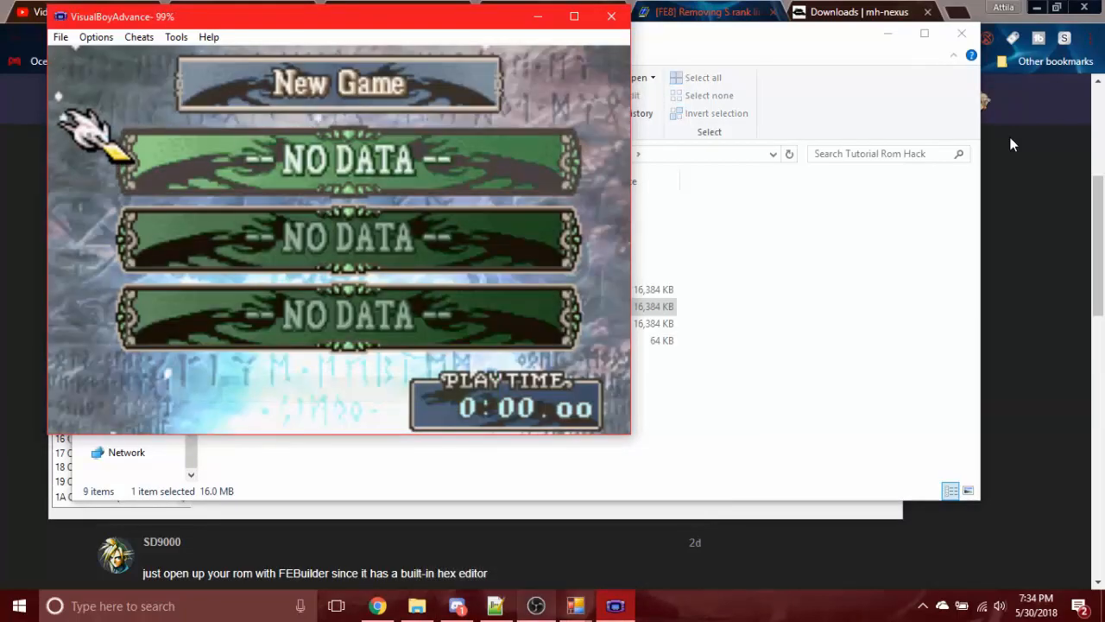
{"action": "key", "text": "Return"}
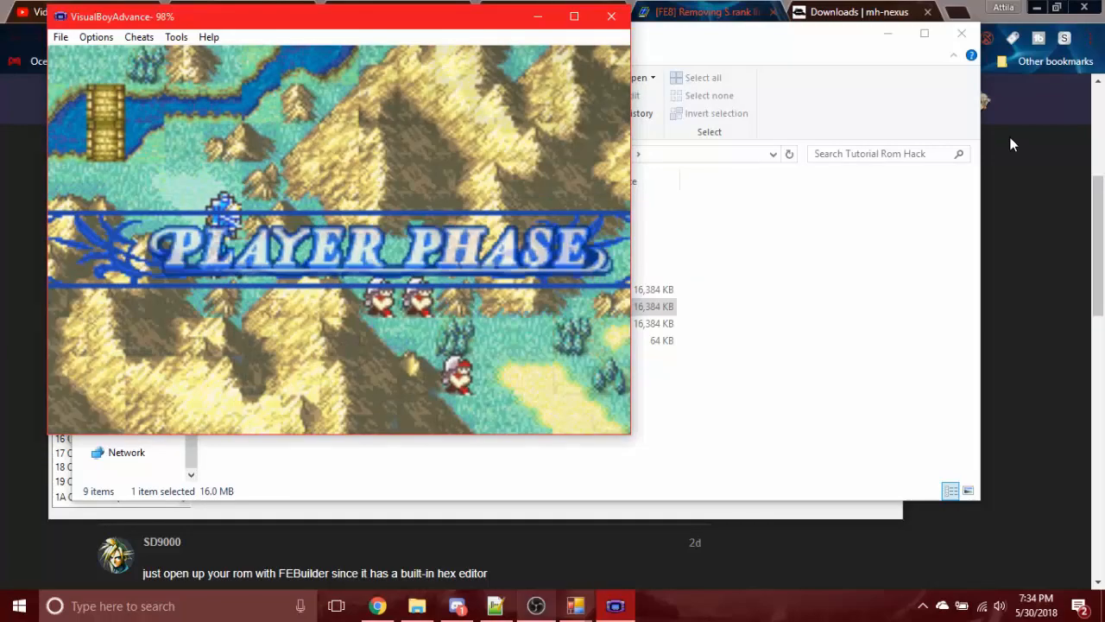
Check Seth's weapon ranks on the weapon and support level page of his status screen.
{"action": "key", "text": "s"}
{"action": "key", "text": "Right"}
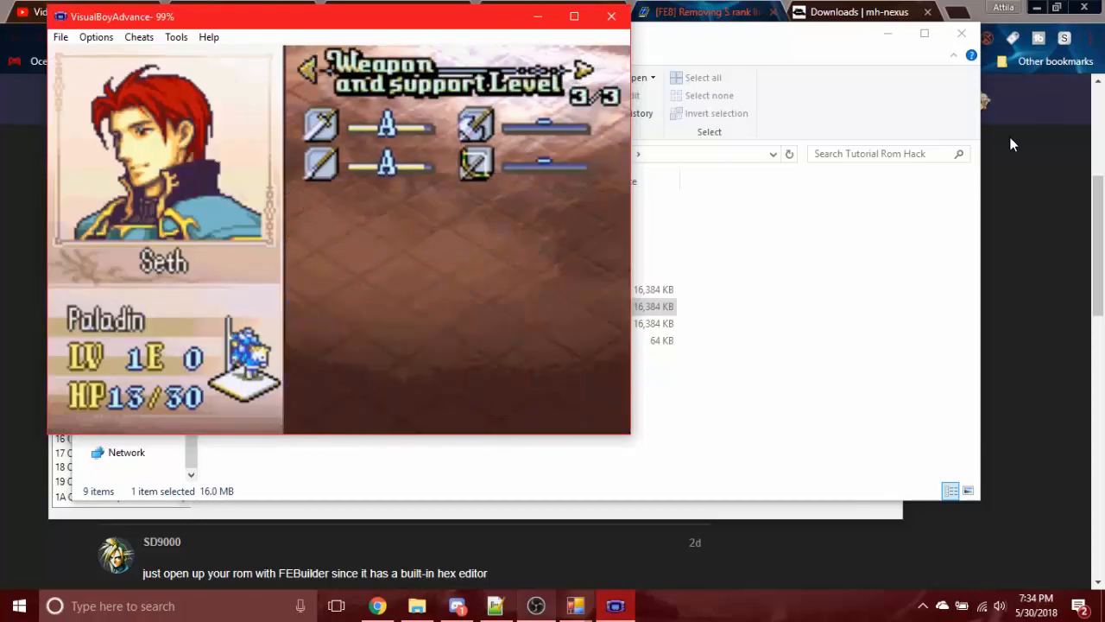
{"action": "key", "text": "Left"}
{"action": "key", "text": "Right"}
View Seth's items page and the help description of one of his items, and close the help.
{"action": "key", "text": "Left"}
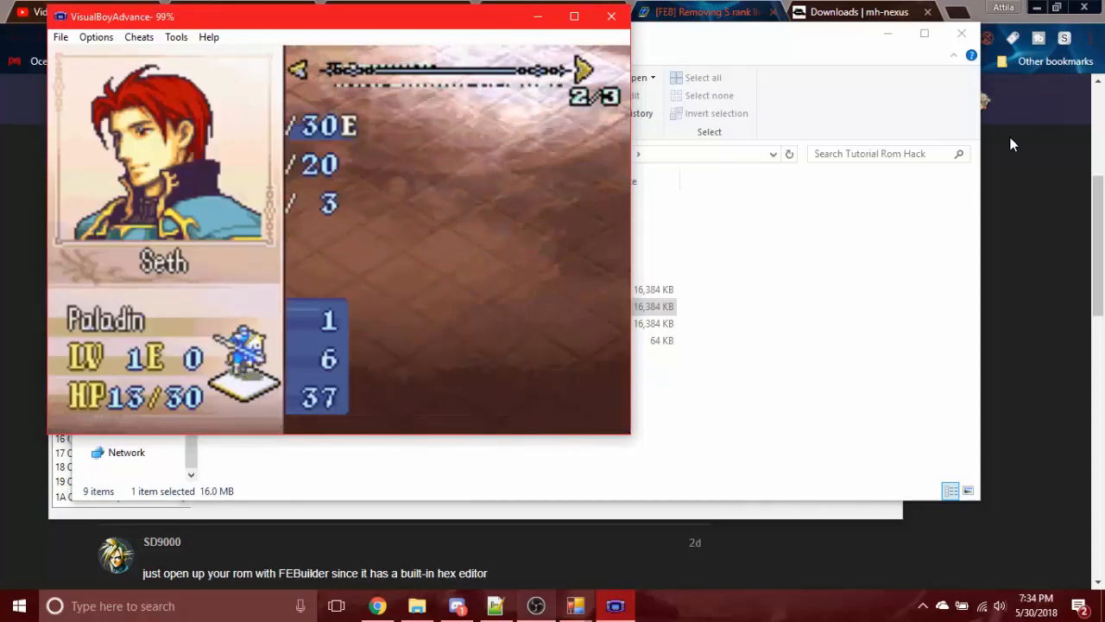
{"action": "key", "text": "s"}
{"action": "key", "text": "Down"}
{"action": "key", "text": "x"}
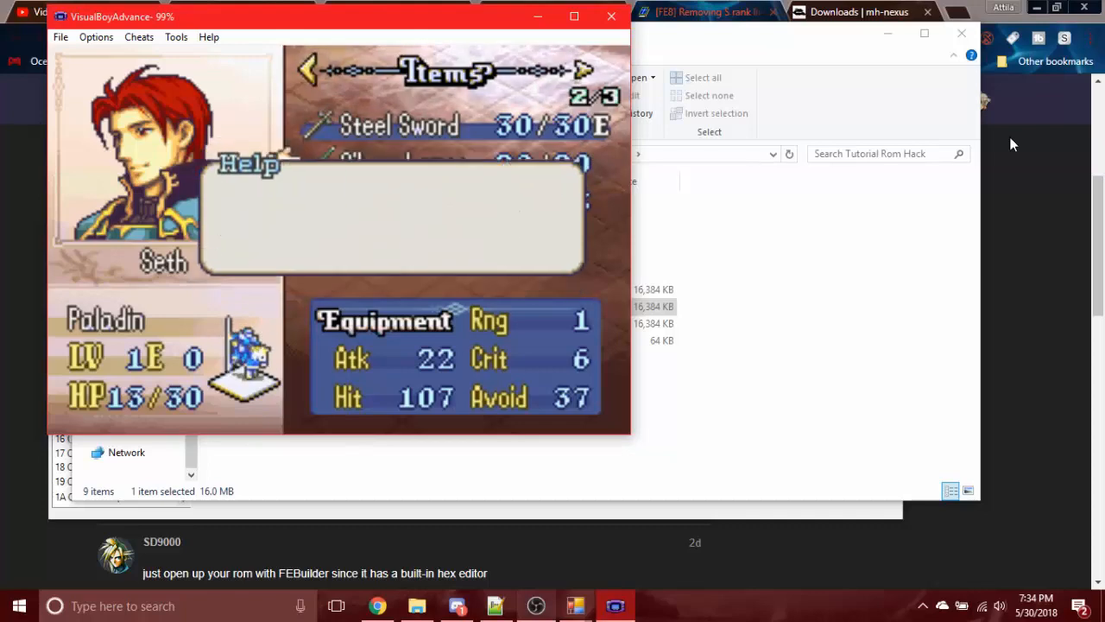
{"action": "key", "text": "x"}
Try attacking the nearest soldier with Seth by moving him beside it.
{"action": "key", "text": "Right"}
{"action": "key", "text": "Right"}
{"action": "key", "text": "z"}
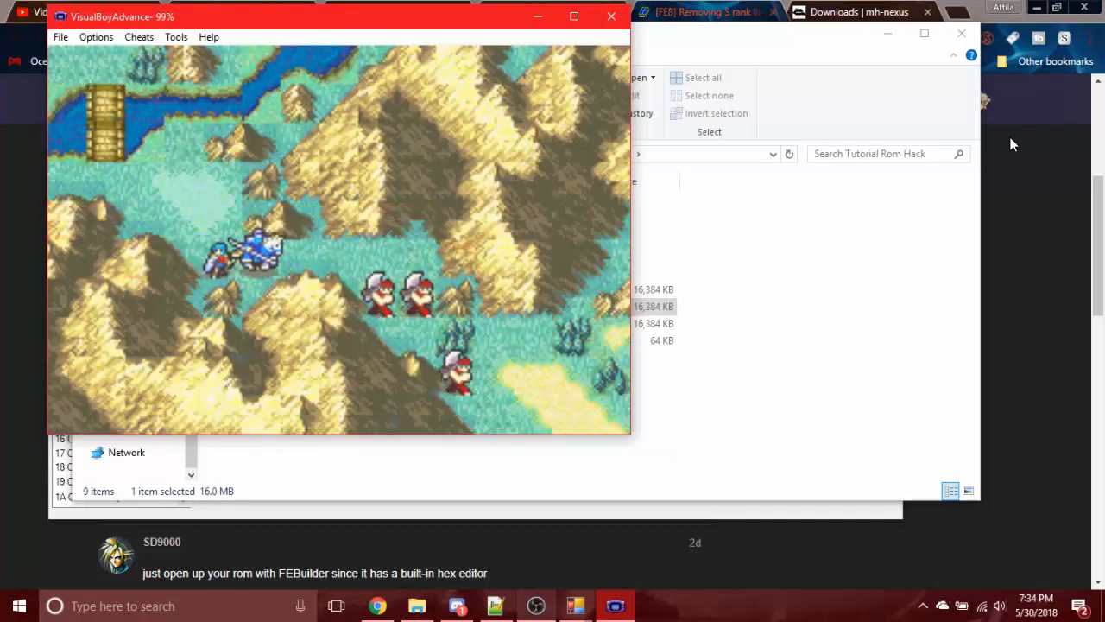
{"action": "key", "text": "z"}
{"action": "key", "text": "z"}
{"action": "key", "text": "z"}
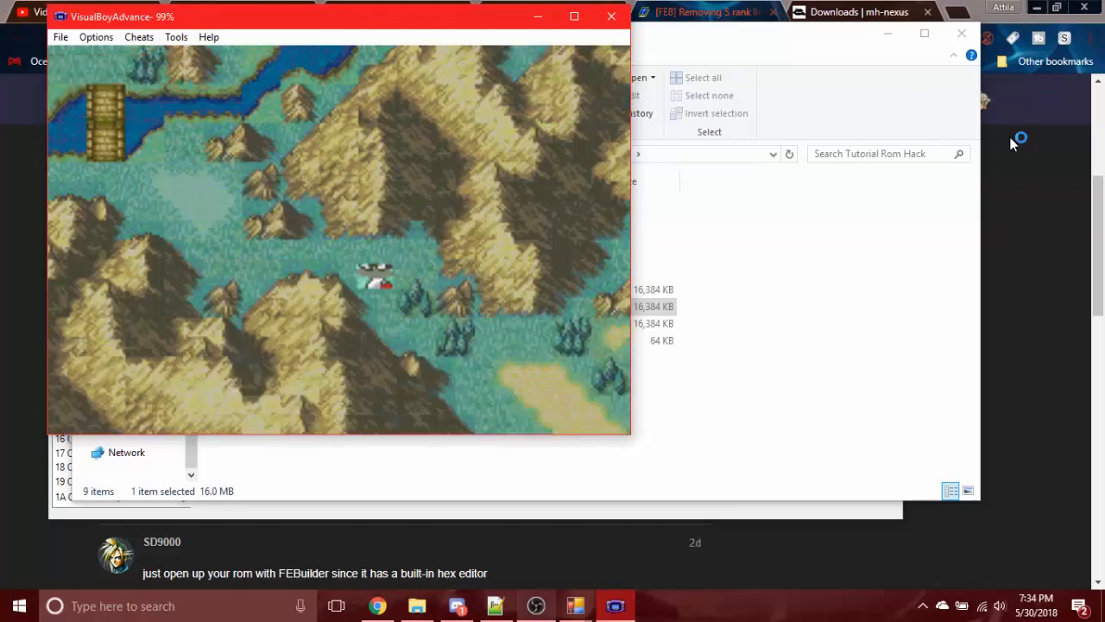
{"action": "key", "text": "z"}
{"action": "key", "text": "Down"}
{"action": "key", "text": "z"}
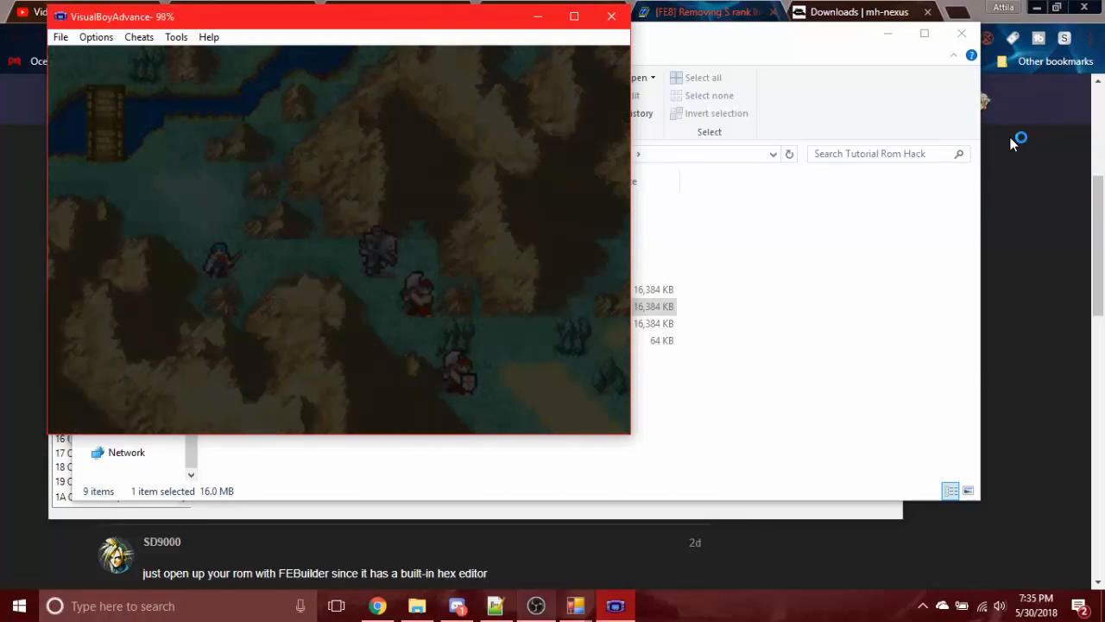
{"action": "key", "text": "x"}
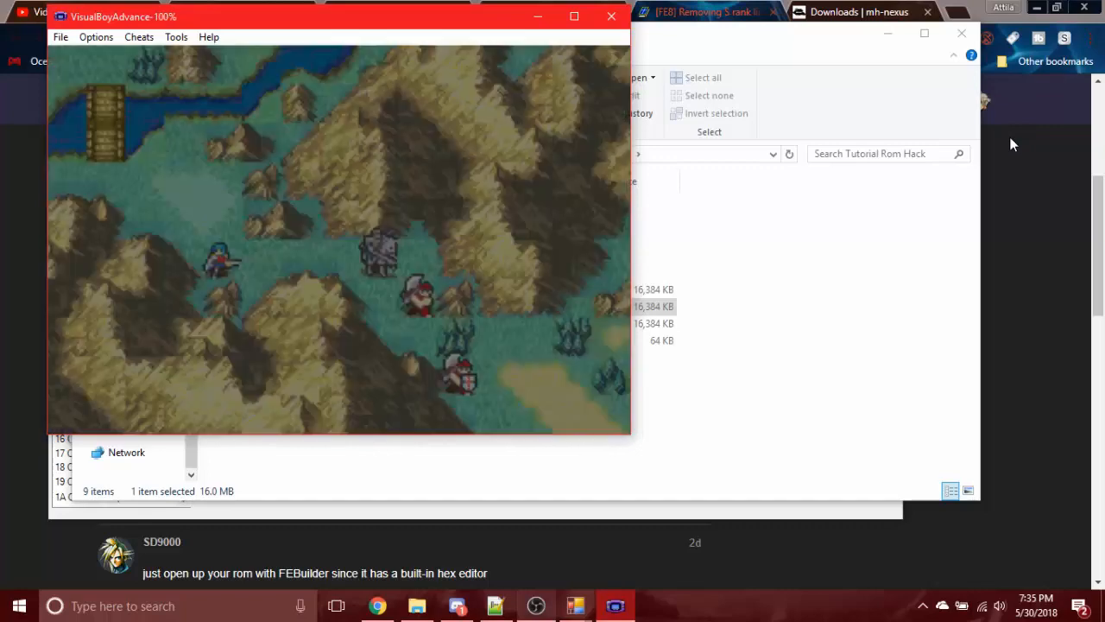
Move Eirika beside Seth, try her Dance command, and close the emulator.
{"action": "key", "text": "z"}
{"action": "key", "text": "z"}
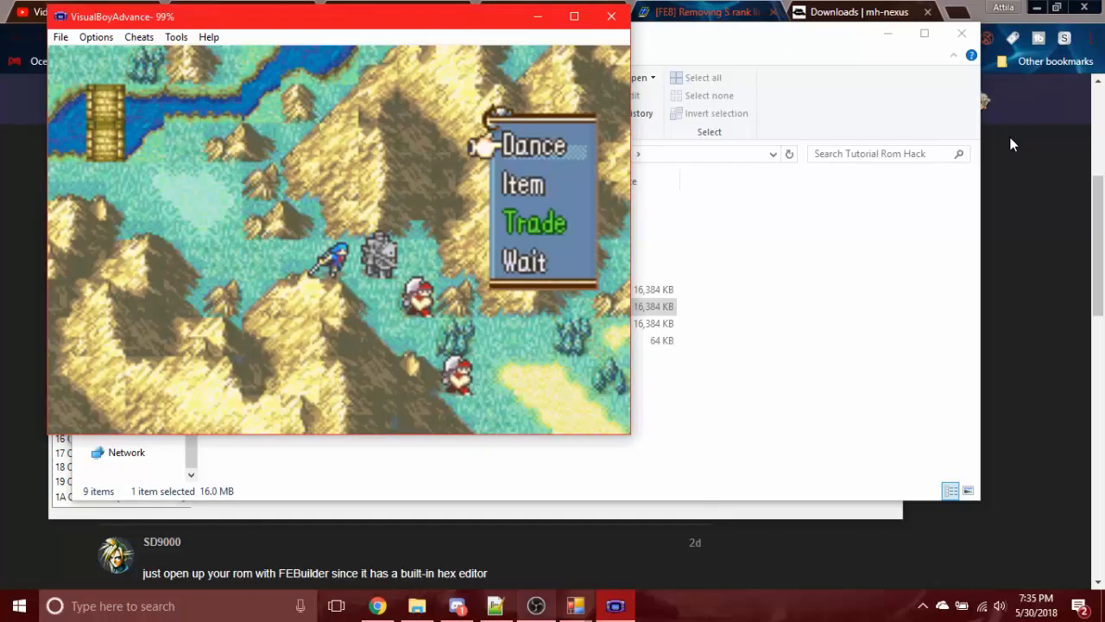
{"action": "key", "text": "z"}
{"action": "key", "text": "z"}
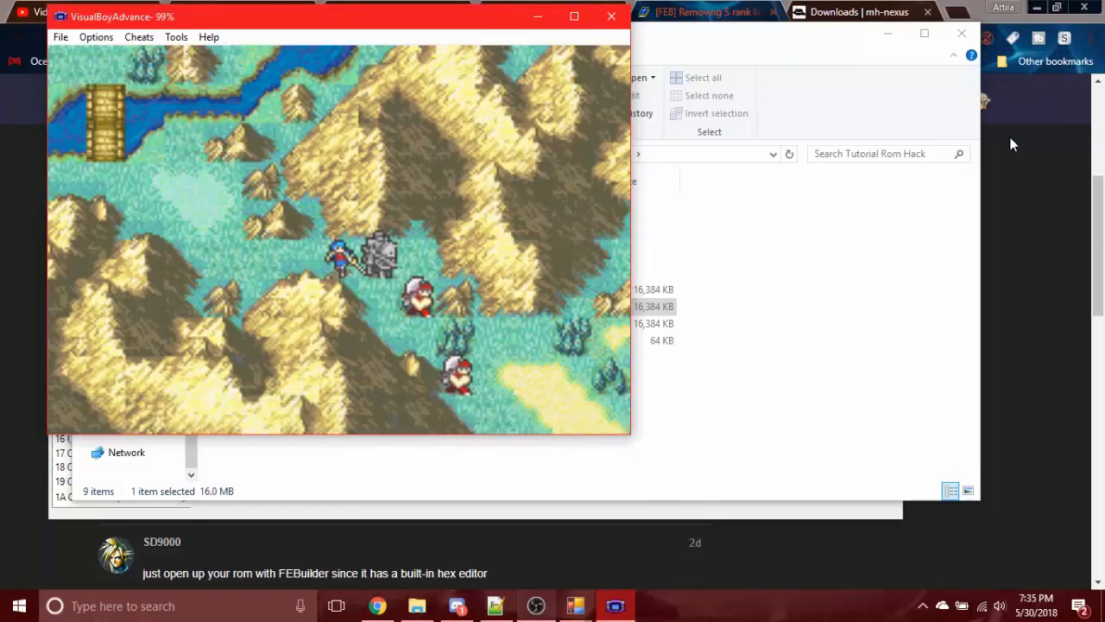
{"action": "left_click", "coordinate": [611, 16]}
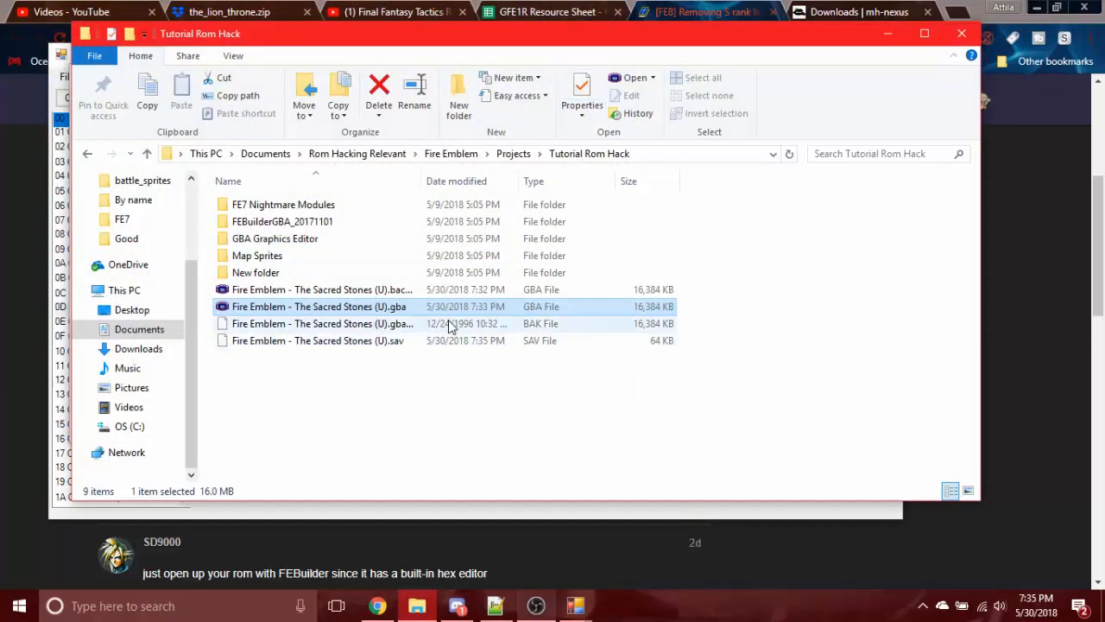
Run the ROM in VisualBoyAdvance again and restart the saved prologue chapter.
{"action": "left_click", "coordinate": [523, 609]}
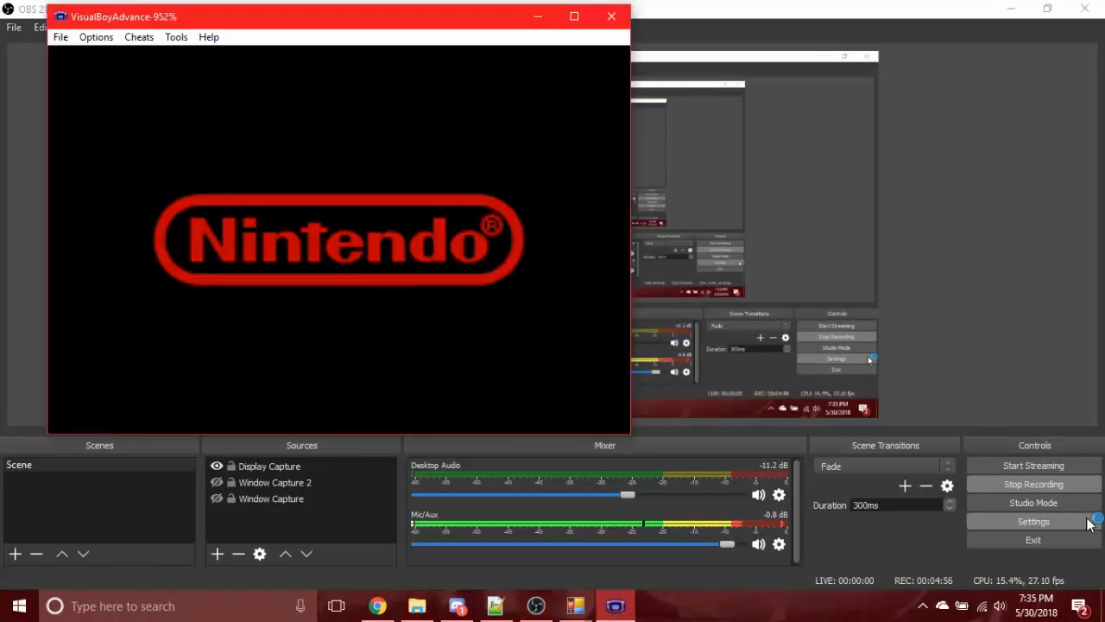
{"action": "key", "text": "Return"}
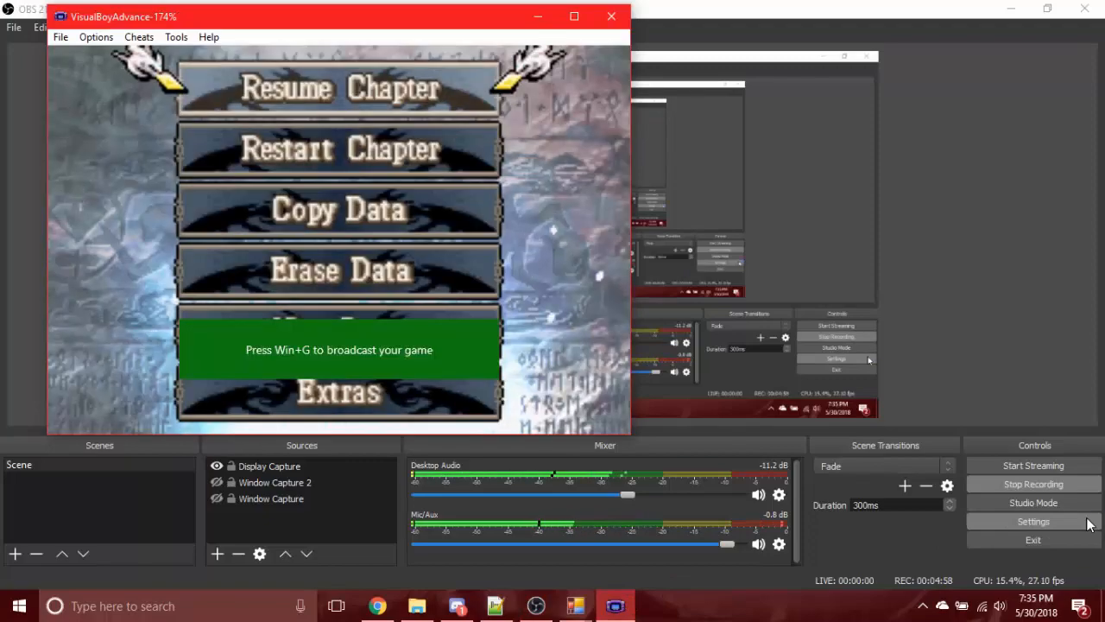
{"action": "key", "text": "Down"}
{"action": "key", "text": "Return"}
{"action": "key", "text": "Return"}
{"action": "key", "text": "Return"}
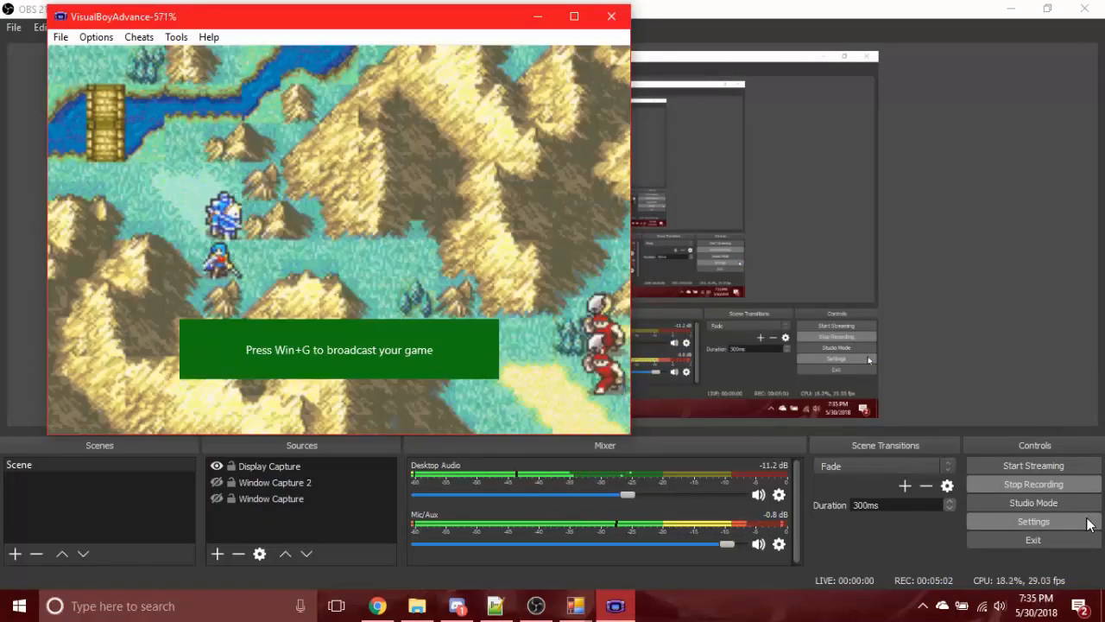
Move Seth beside the nearest soldier and attack it with the Steel Sword.
{"action": "key", "text": "z"}
{"action": "key", "text": "Right"}
{"action": "key", "text": "Right"}
{"action": "key", "text": "Right"}
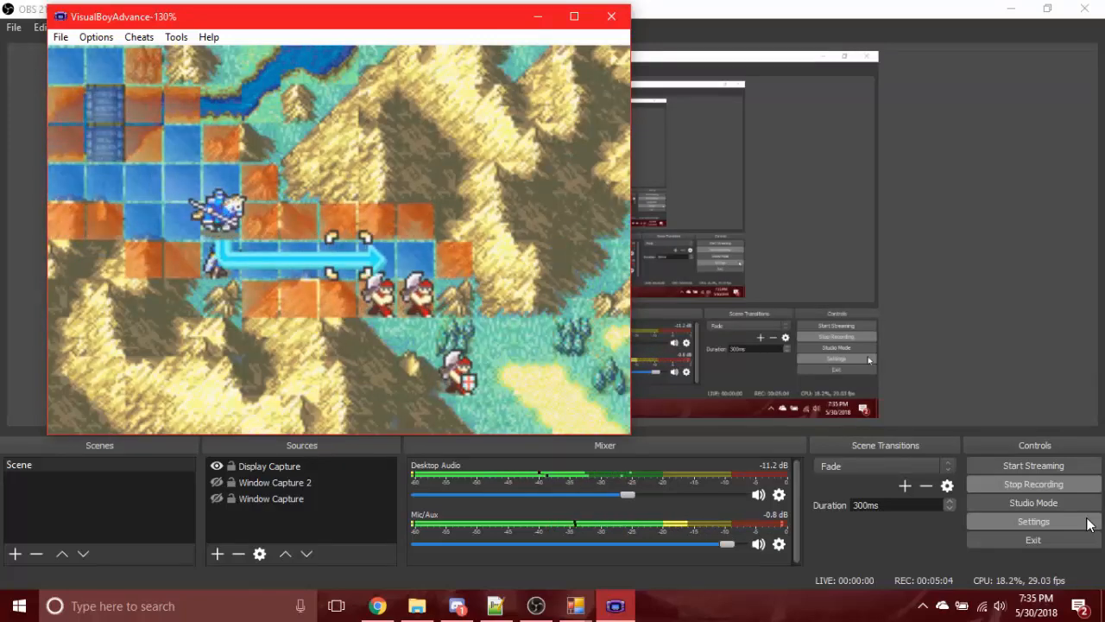
{"action": "key", "text": "z"}
{"action": "key", "text": "z"}
{"action": "key", "text": "z"}
{"action": "key", "text": "z"}
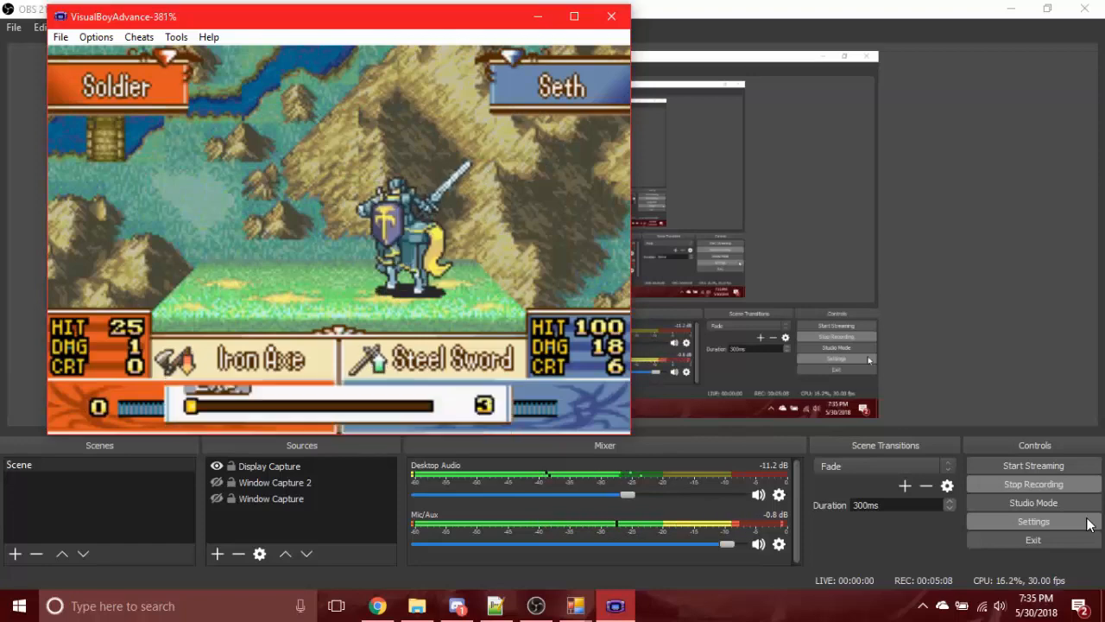
End the current player turn.
{"action": "key", "text": "z"}
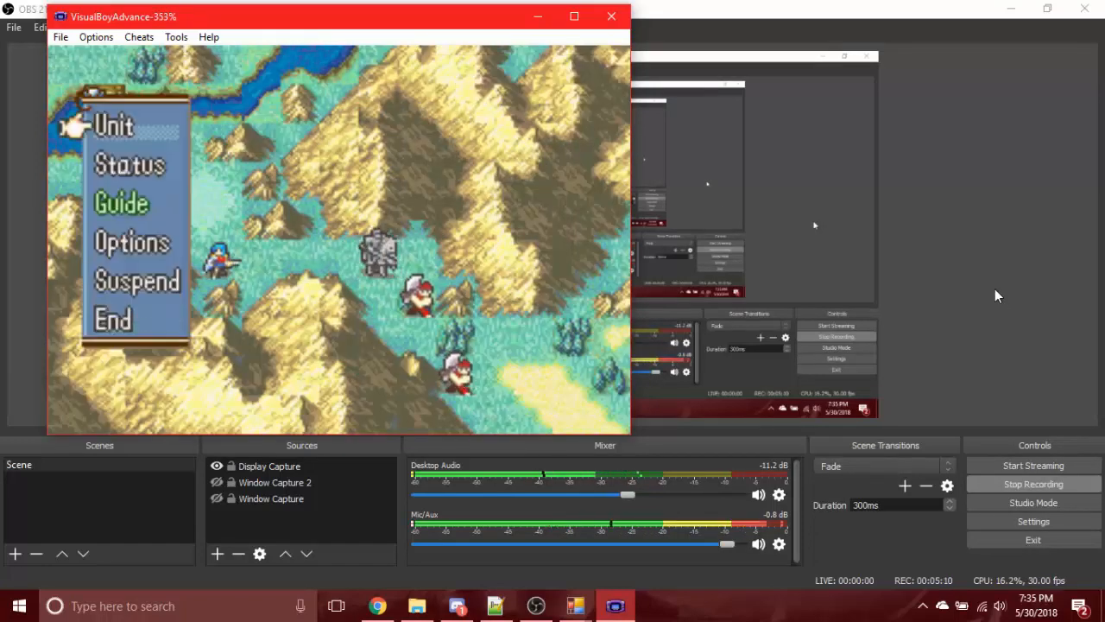
{"action": "key", "text": "Up"}
{"action": "key", "text": "z"}
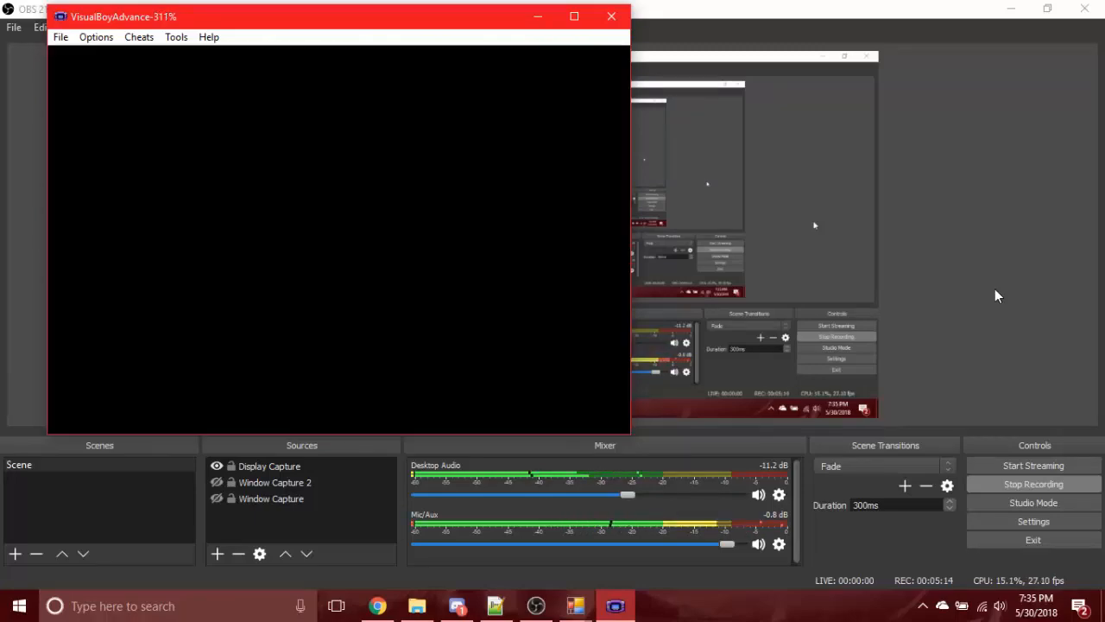
Look through Eirika's and Seth's status screens and return to the map.
{"action": "key", "text": "s"}
{"action": "key", "text": "Left"}
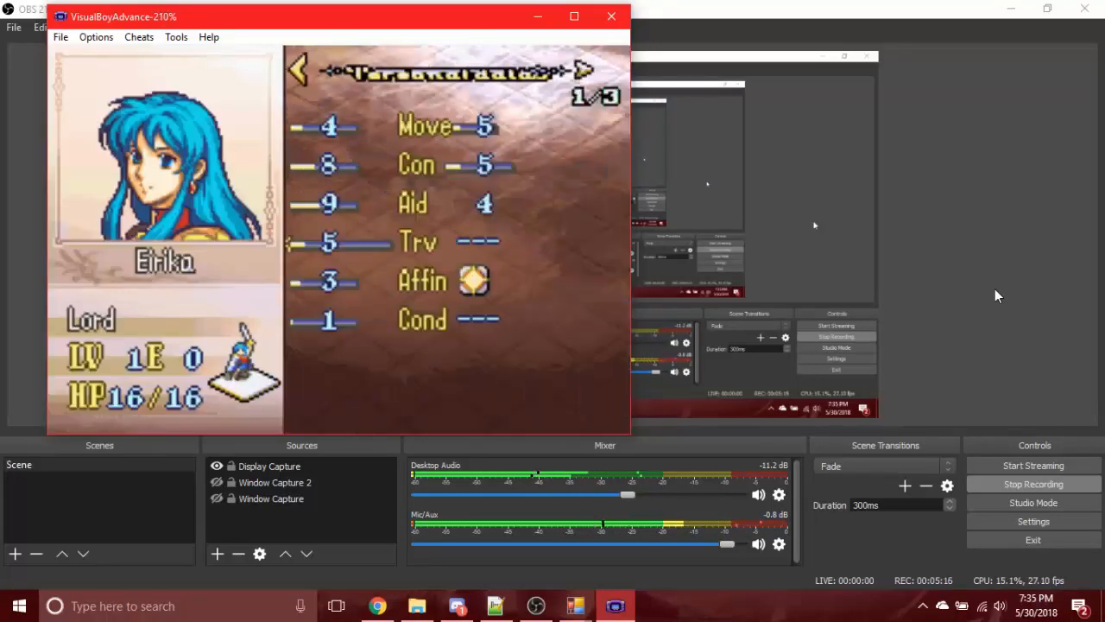
{"action": "key", "text": "Left"}
{"action": "key", "text": "Down"}
{"action": "key", "text": "x"}
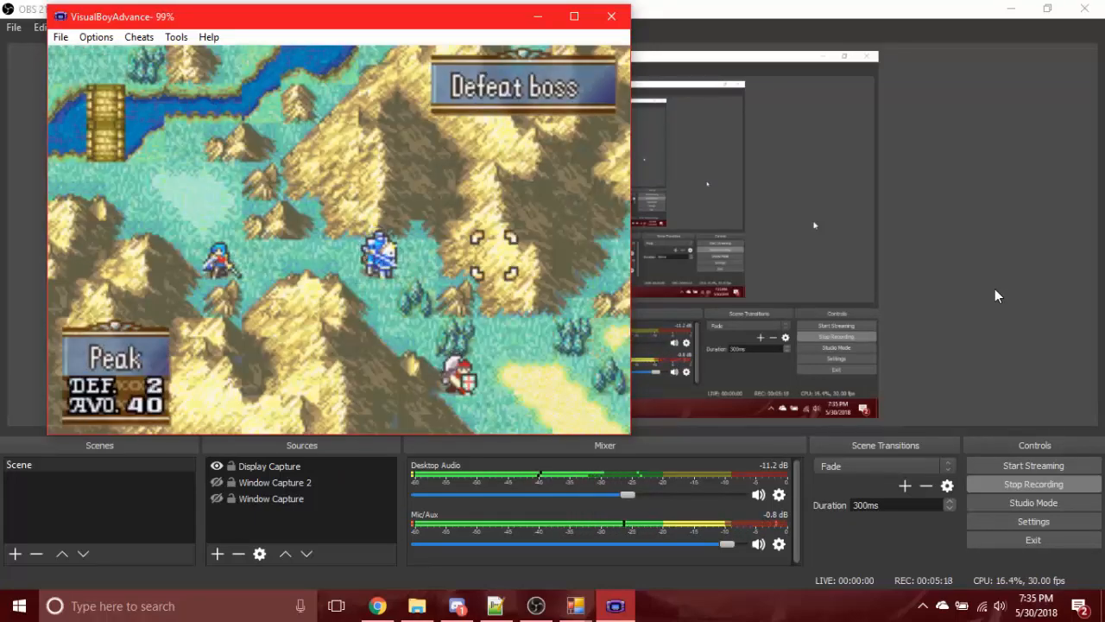
Move Seth beside the remaining enemy, defeat it to complete the prologue, and save progress over the first slot.
{"action": "key", "text": "z"}
{"action": "key", "text": "Down"}
{"action": "key", "text": "Down"}
{"action": "key", "text": "Right"}
{"action": "key", "text": "Right"}
{"action": "key", "text": "z"}
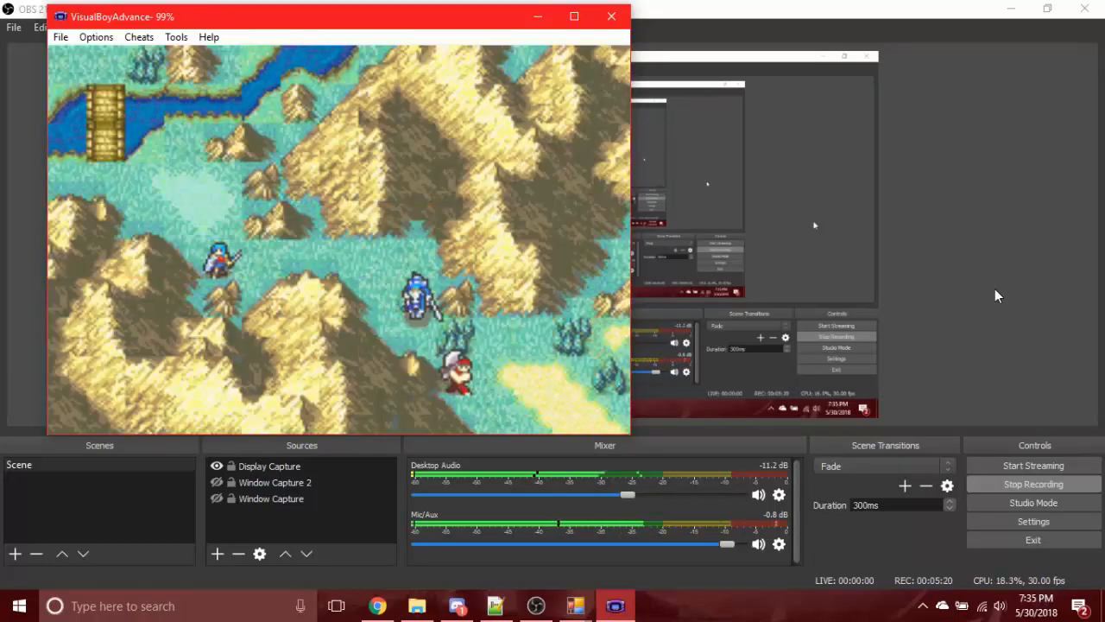
{"action": "key", "text": "z"}
{"action": "key", "text": "z"}
{"action": "key", "text": "z"}
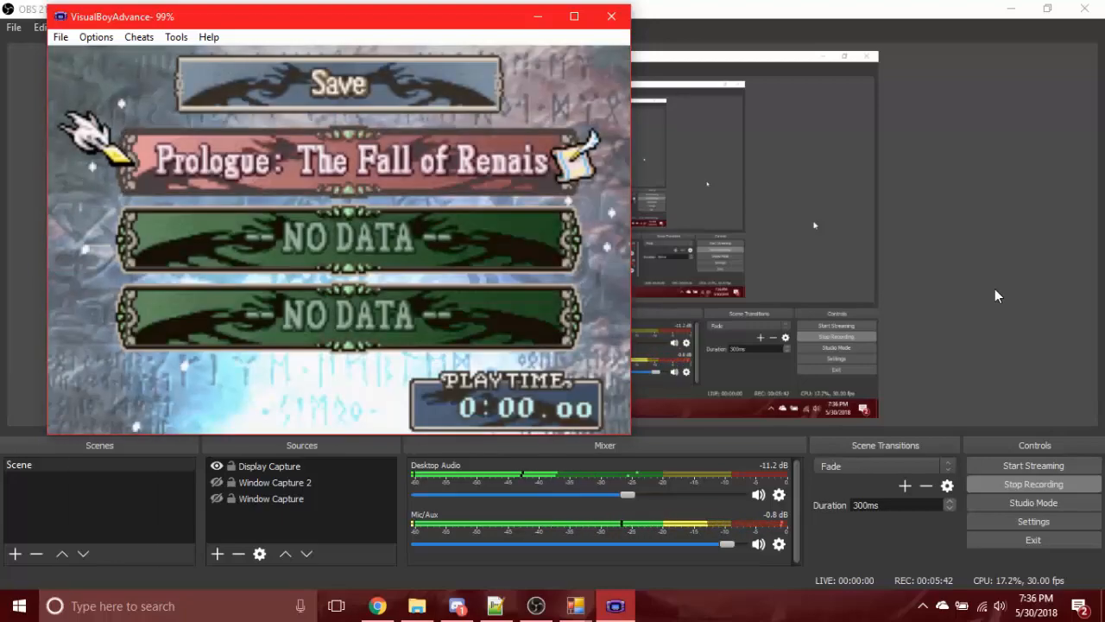
{"action": "key", "text": "z"}
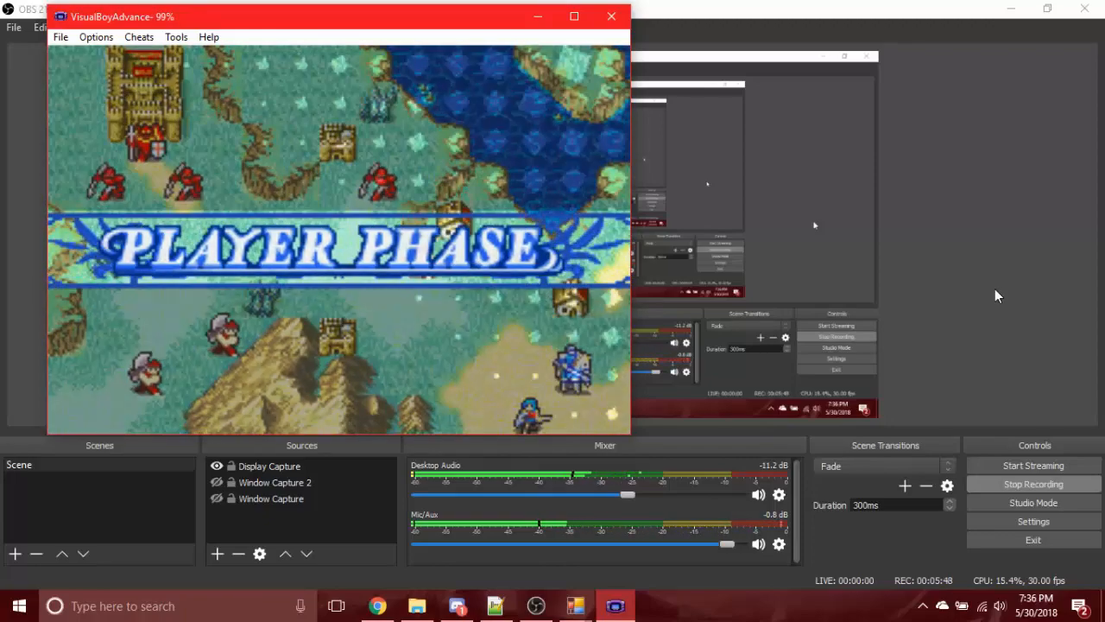
Check Seth's sword and lance ranks in the first player phase of the new chapter, and switch to OBS.
{"action": "key", "text": "s"}
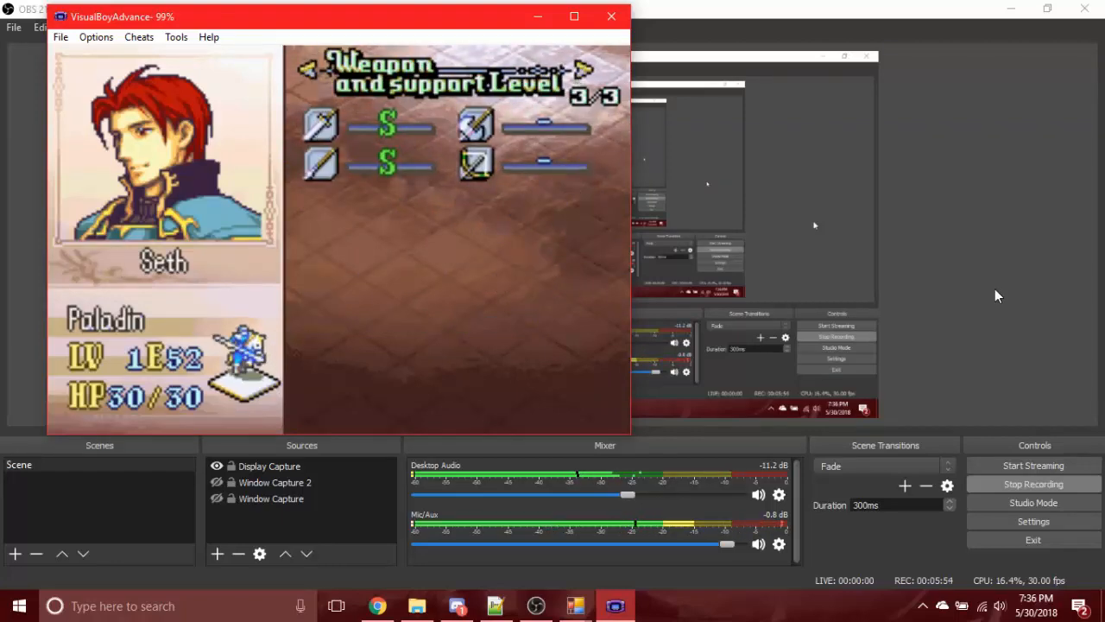
{"action": "left_click", "coordinate": [892, 257]}
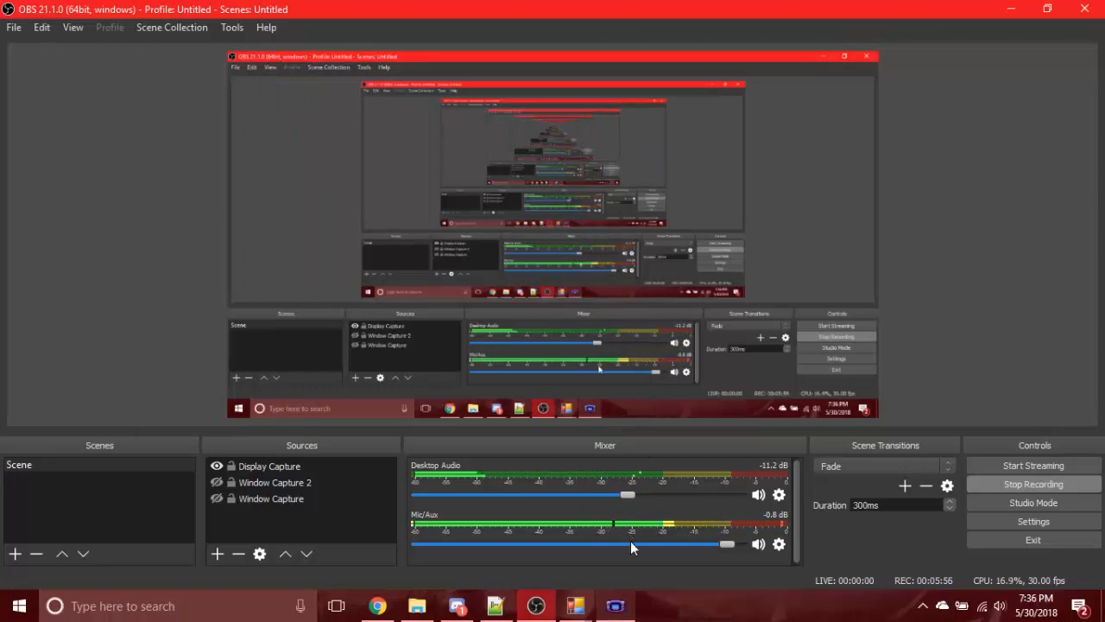